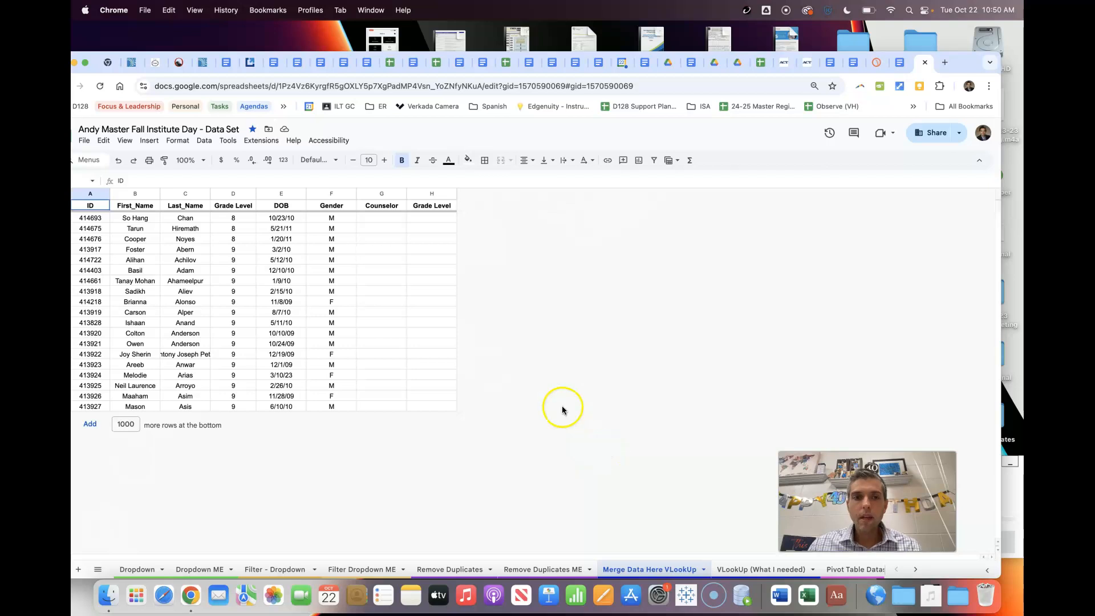
- Compare the Merge Data Here VLookUp and VLookUp (What I needed) sheets, examining their student ID, name, grade level and counselor columns
click(761, 569)
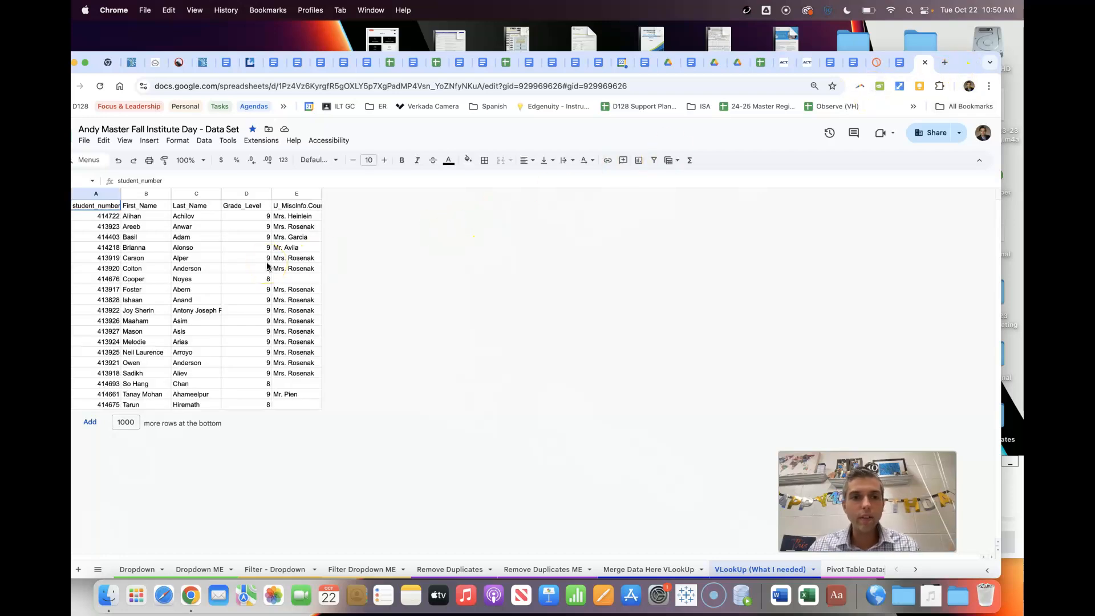
click(637, 569)
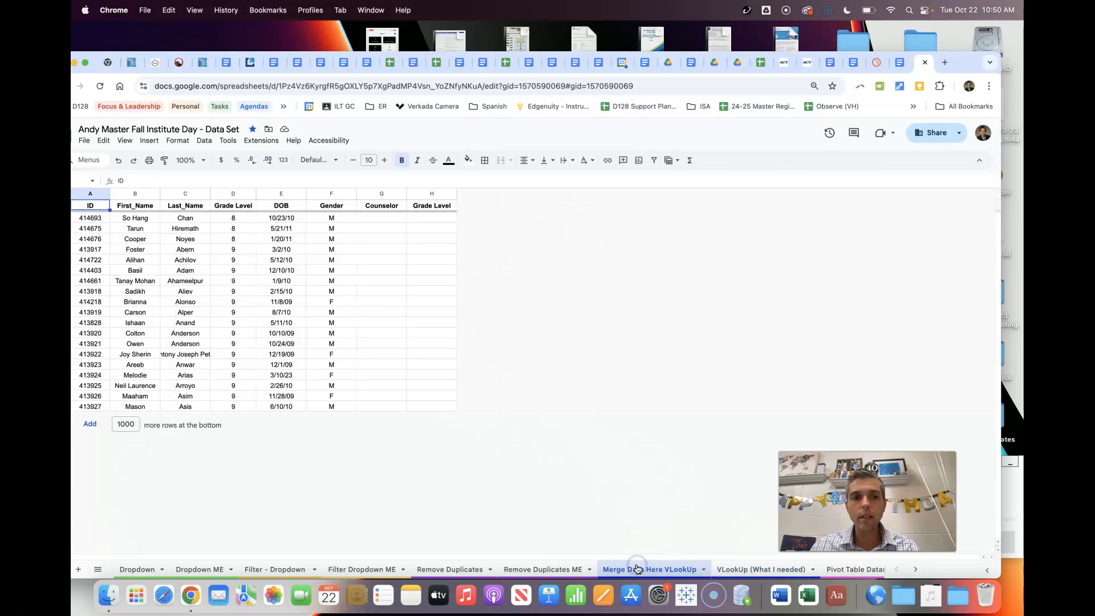
click(724, 569)
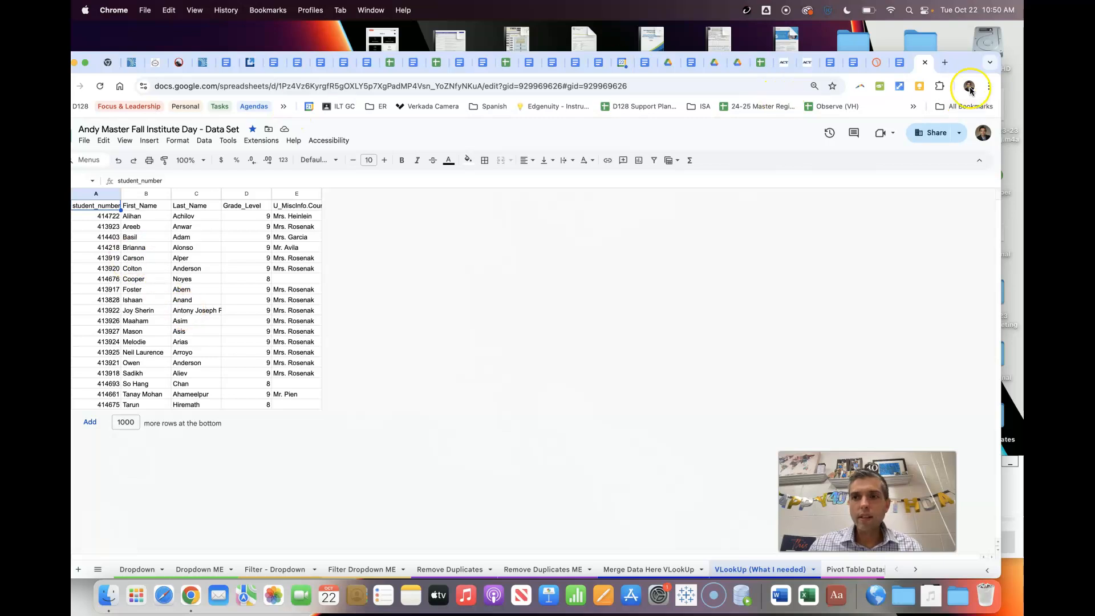
click(109, 257)
click(235, 206)
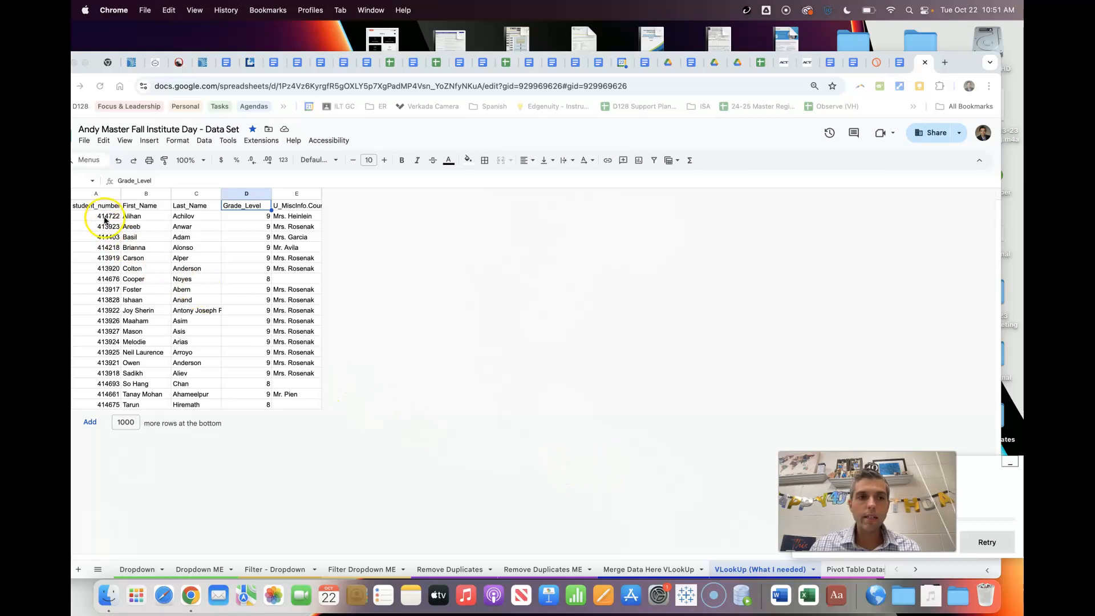
click(670, 570)
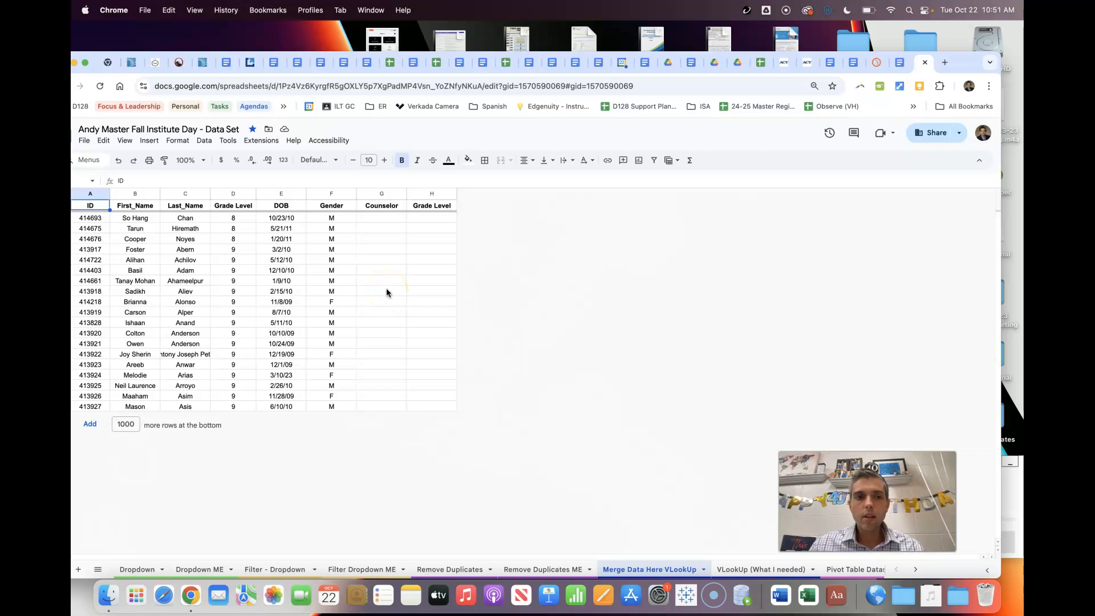
click(97, 219)
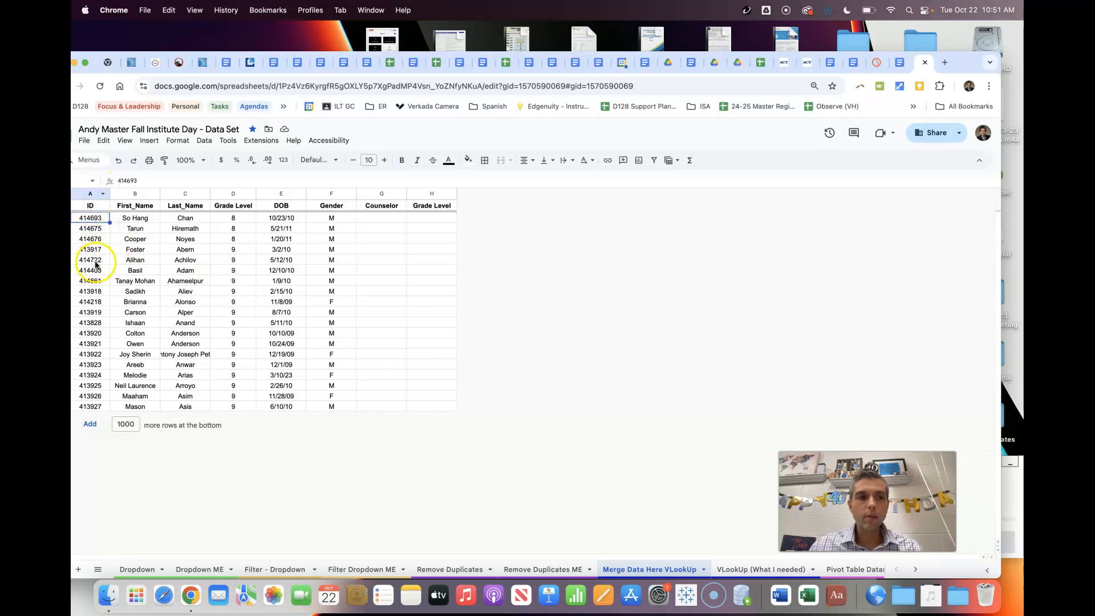
click(140, 305)
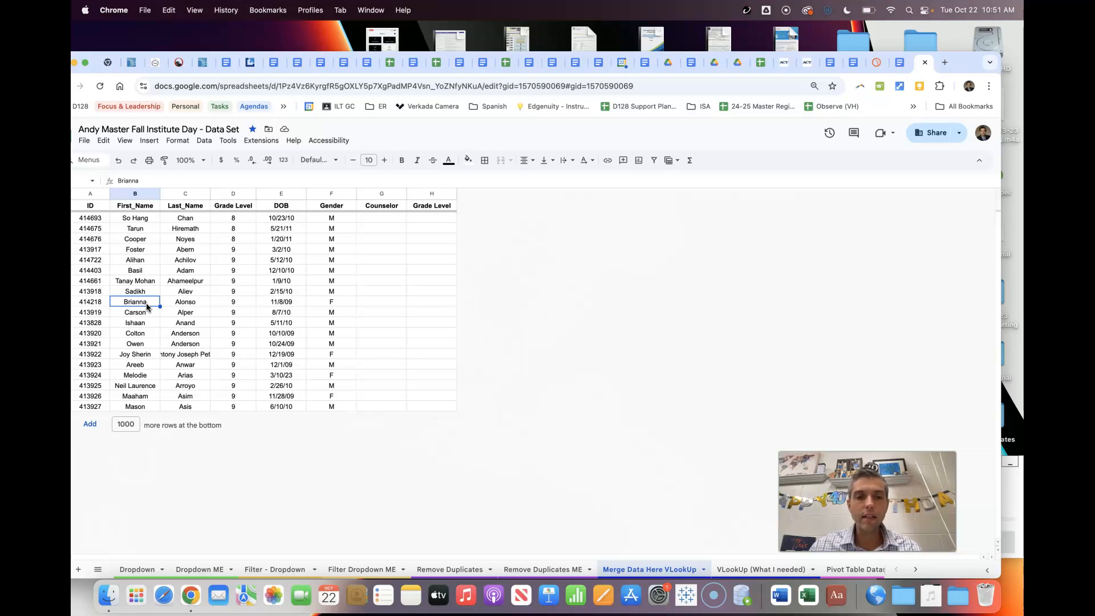
- Begin a VLOOKUP formula in cell G2 of the Counselor column, using A2 as the search key
click(390, 218)
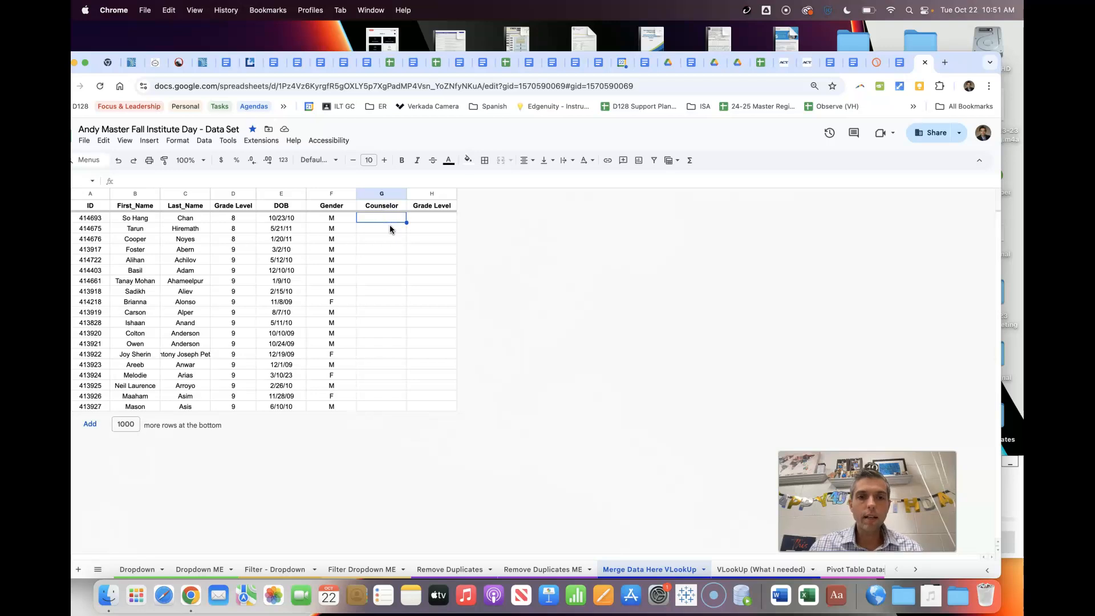
text(=vlo)
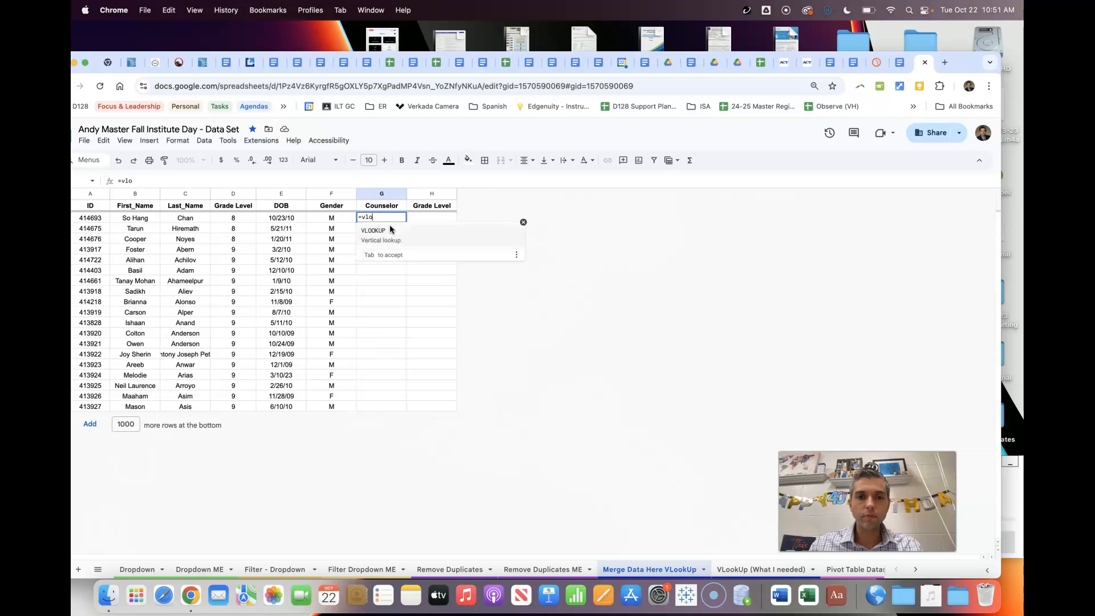
key(Tab)
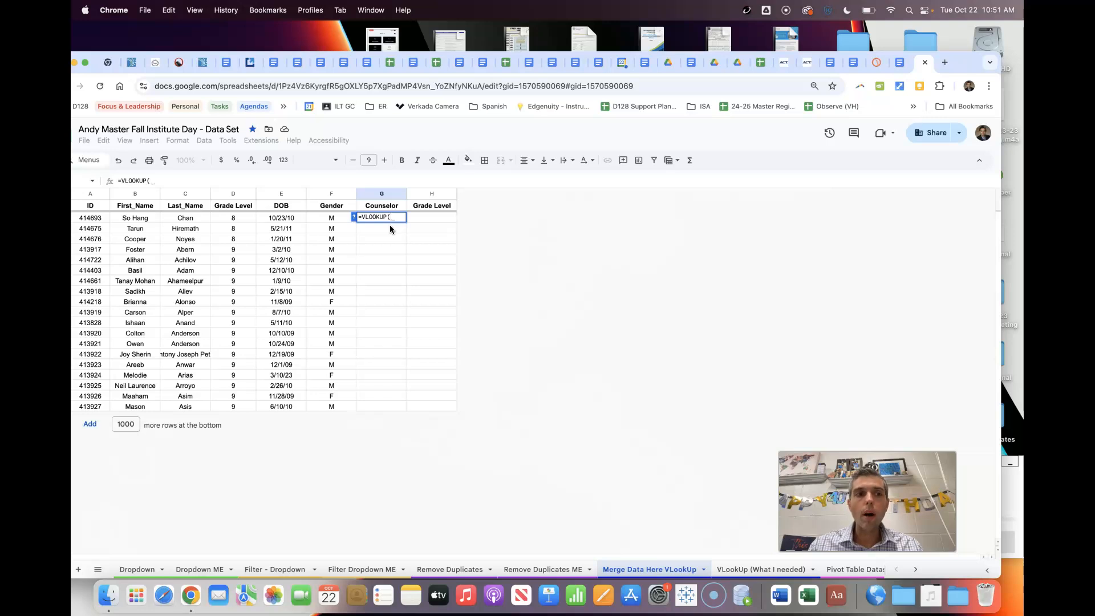
text(a2)
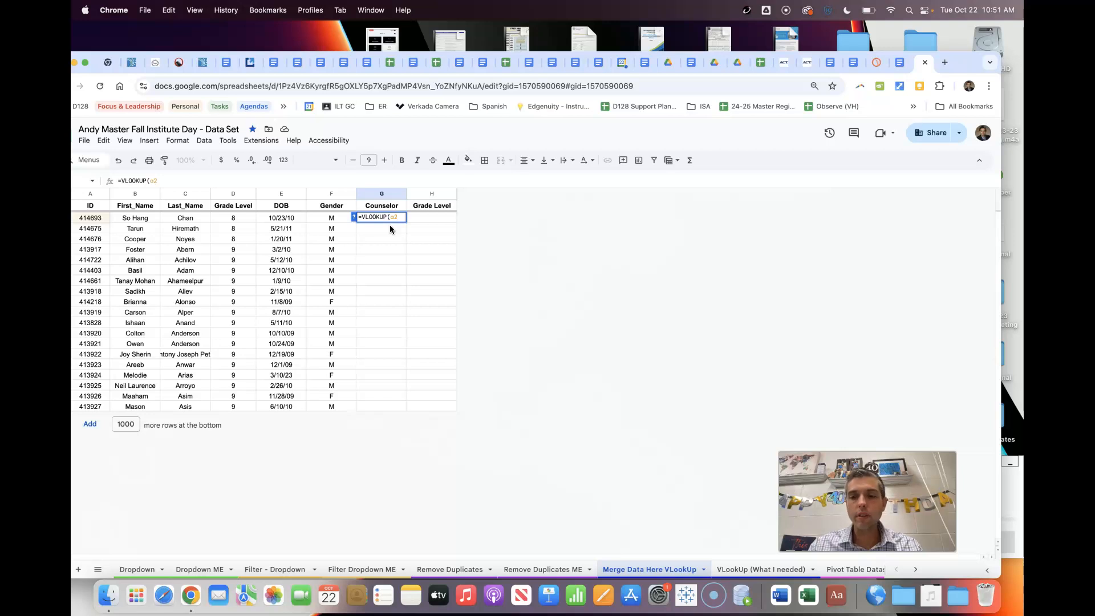
text(,)
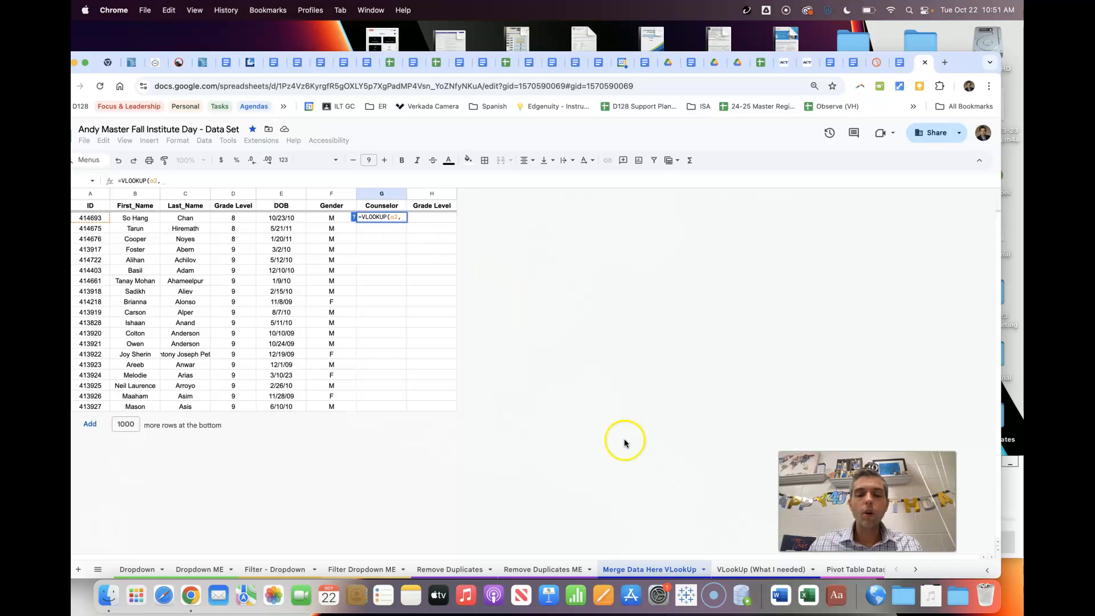
- Set the lookup range to all the data on the VLookUp (What I needed) sheet, rows 1:20
click(741, 571)
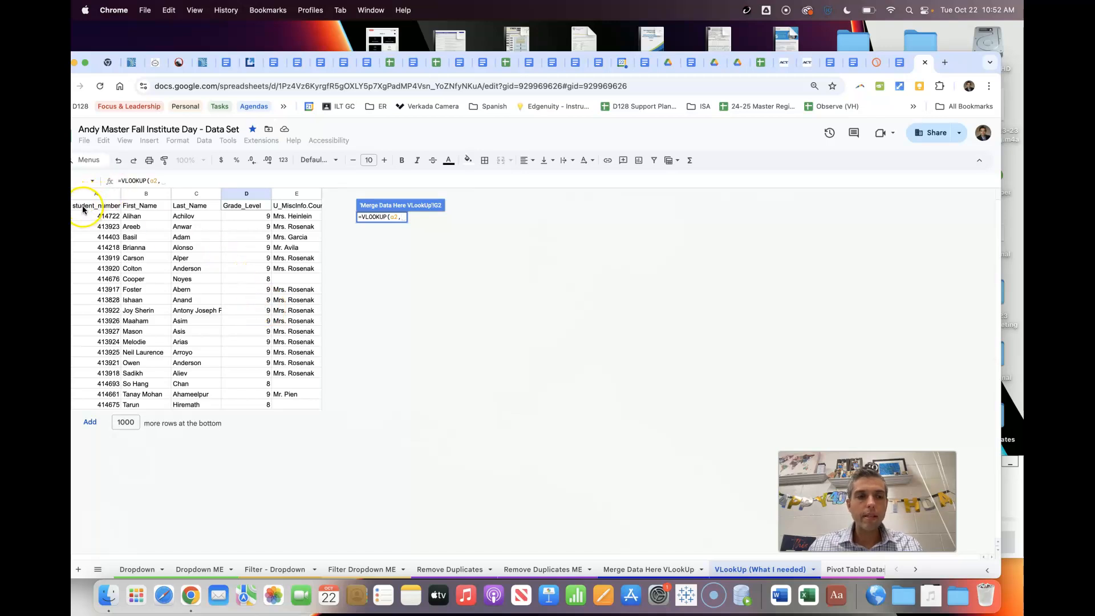
drag(964, 62, 986, 54)
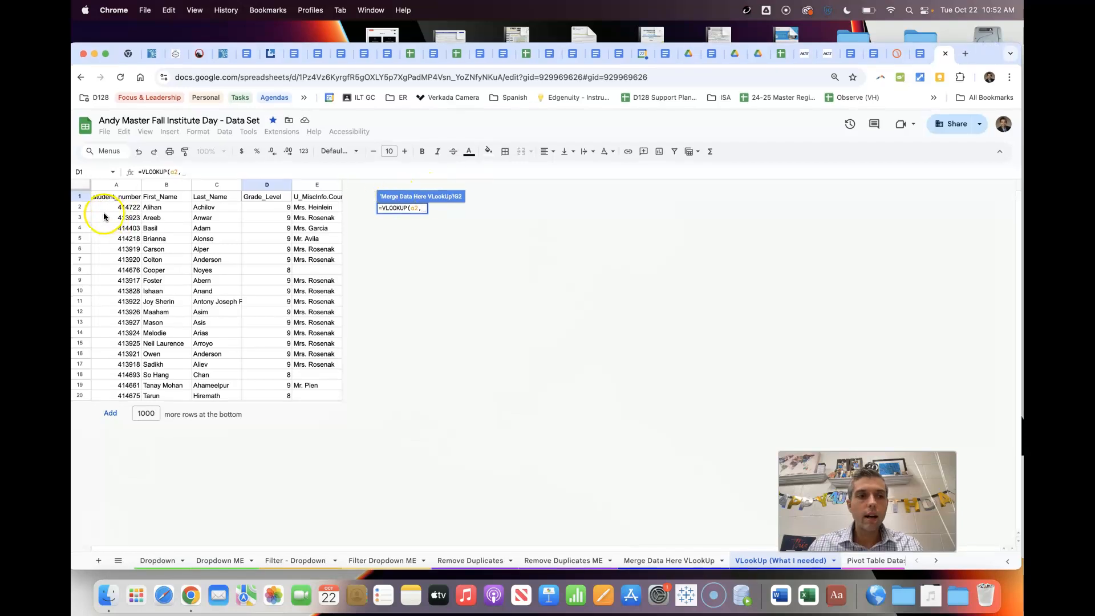
click(84, 186)
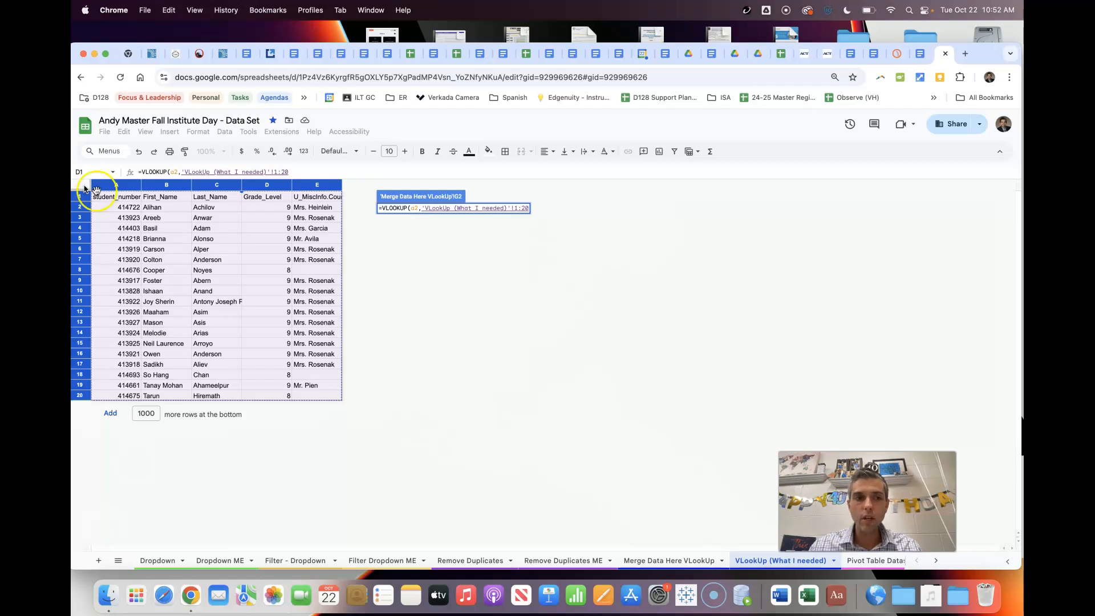
click(127, 217)
drag(126, 198, 272, 397)
click(308, 239)
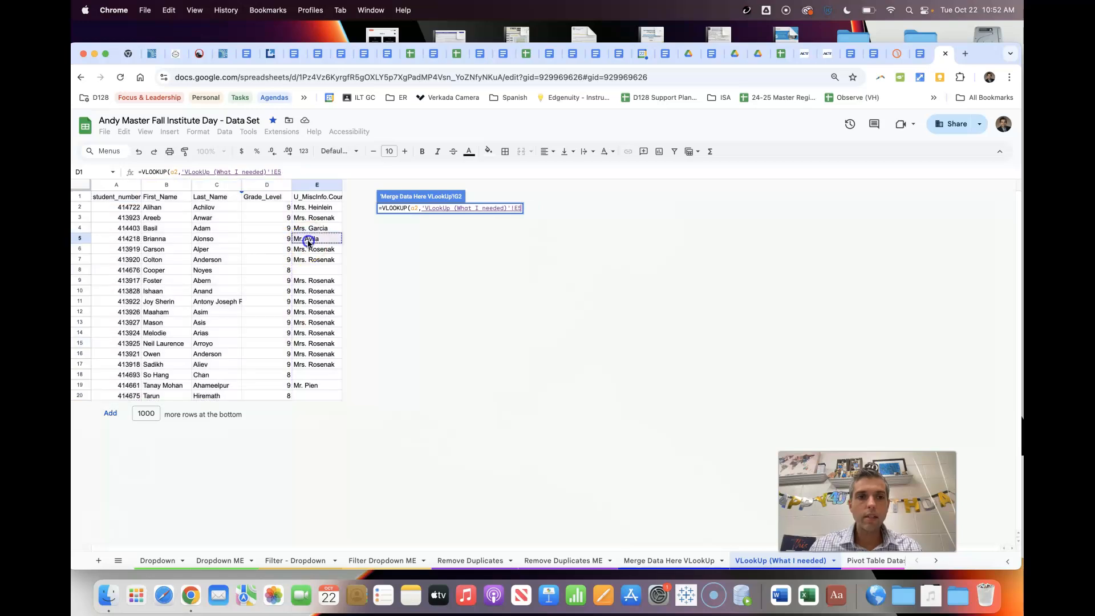
click(85, 186)
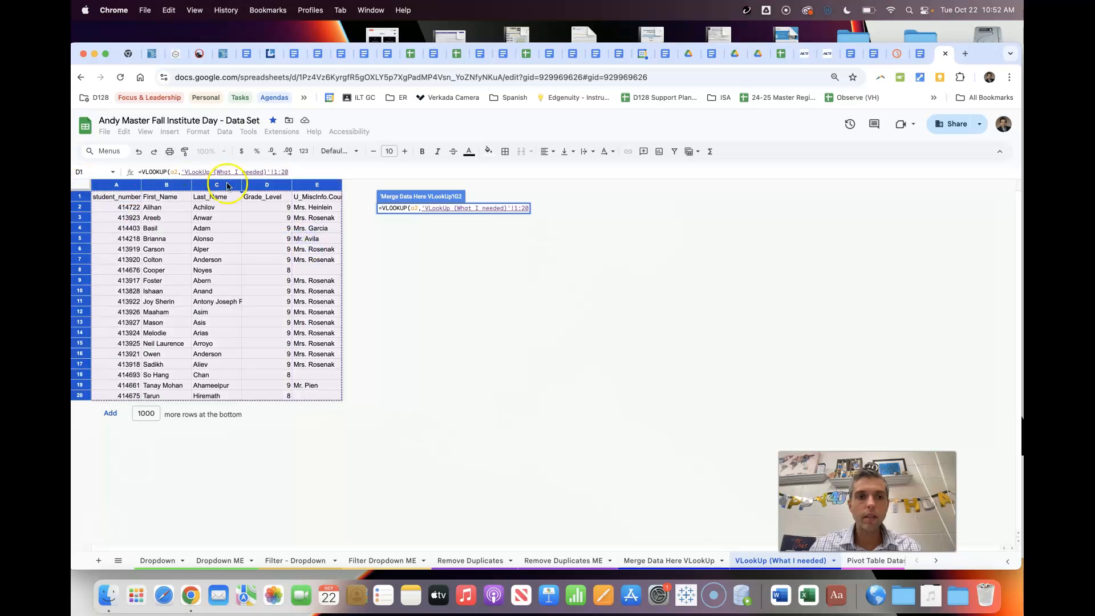
click(299, 173)
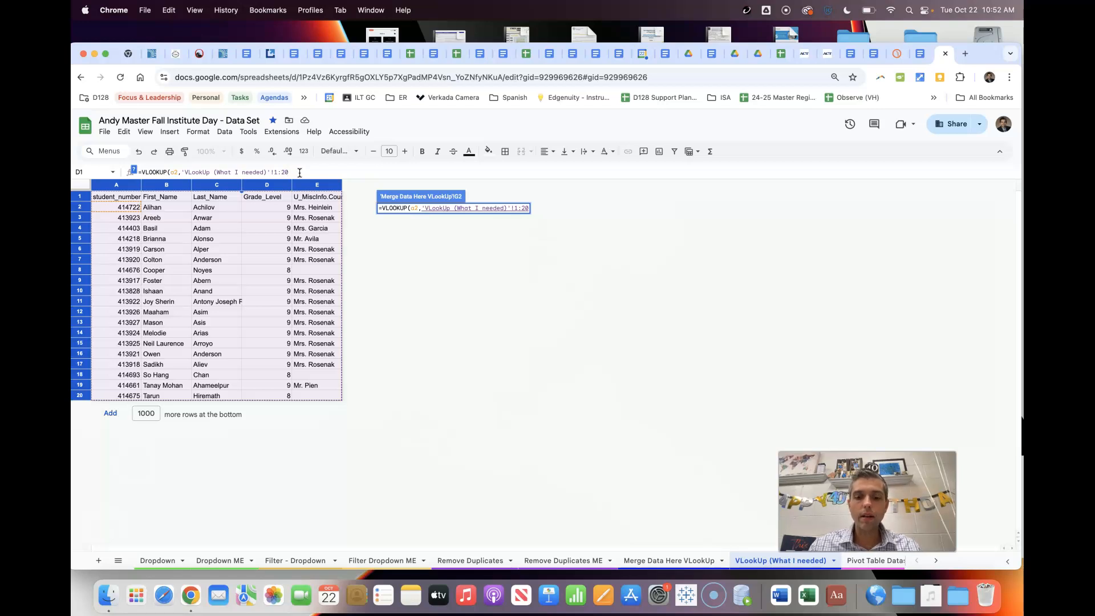
text(,)
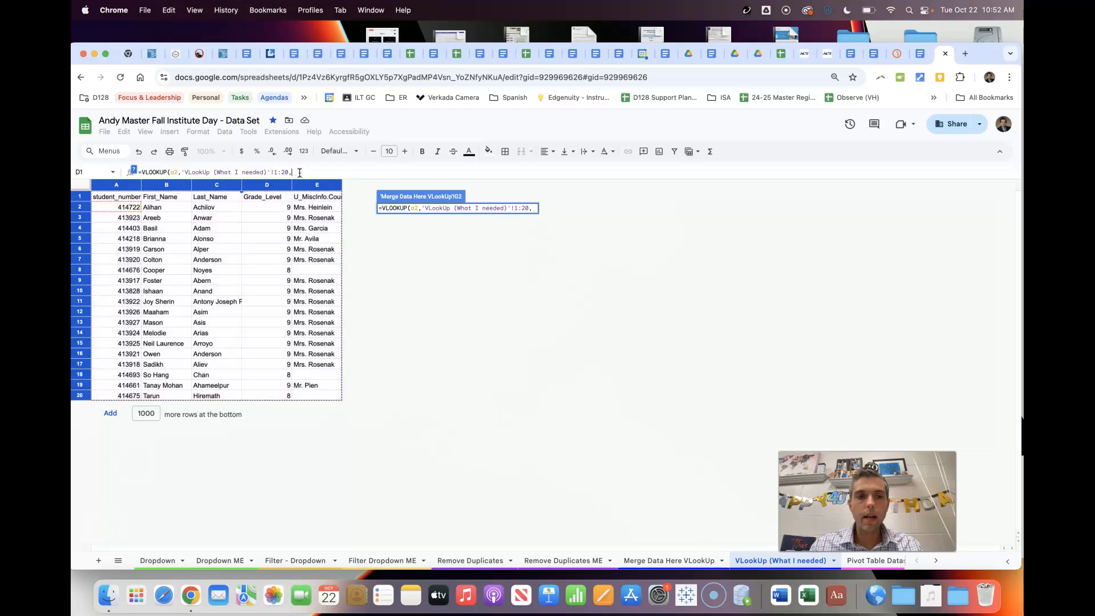
- Complete the lookup arguments with column index 5 for the counselor and FALSE for an exact match
click(713, 561)
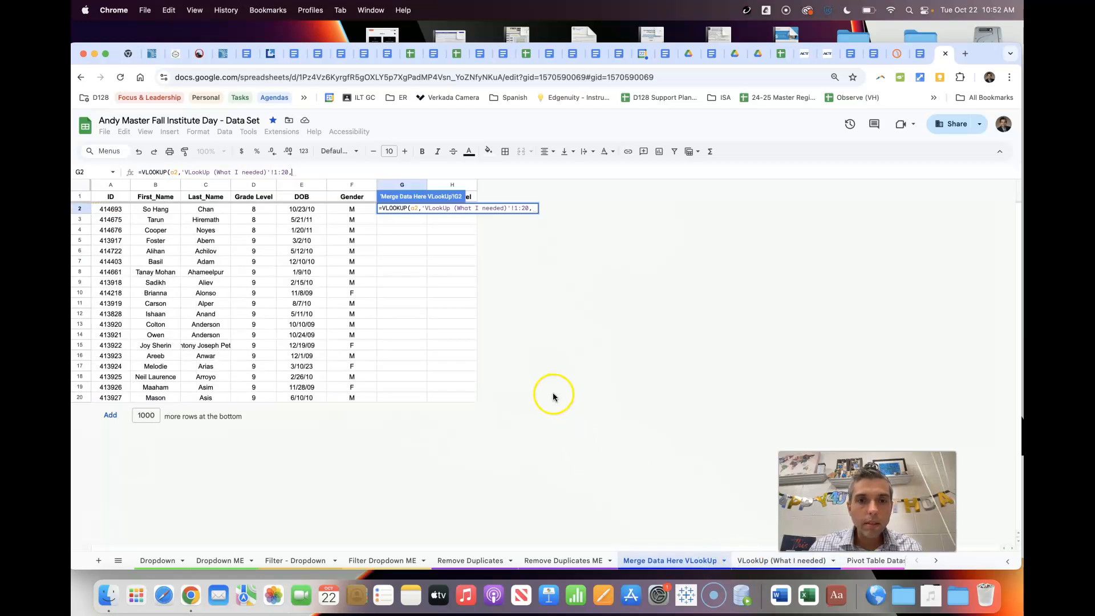
click(753, 560)
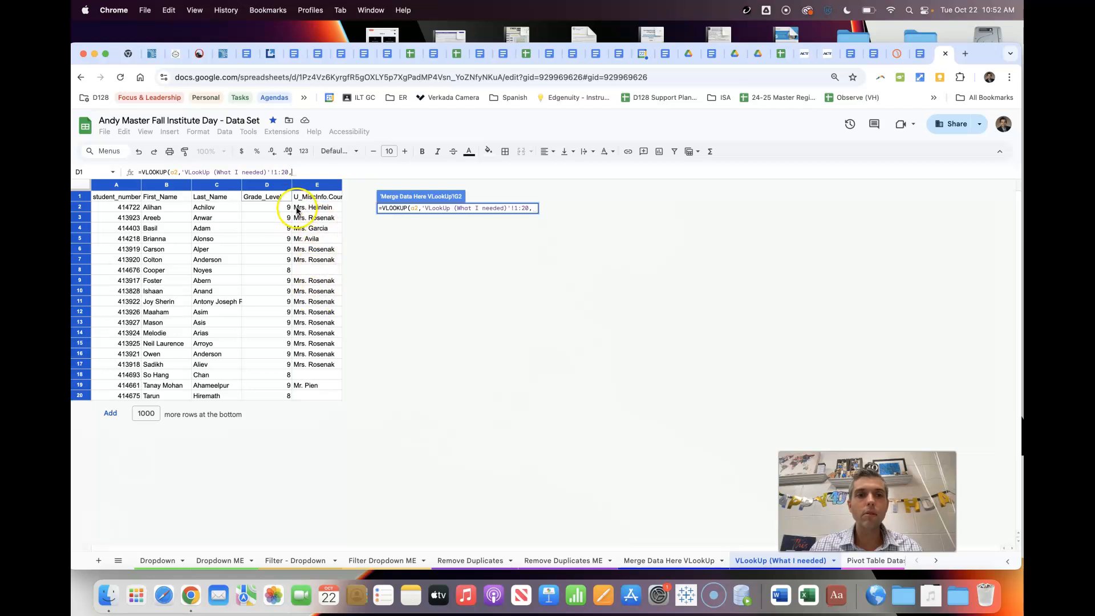
text(5)
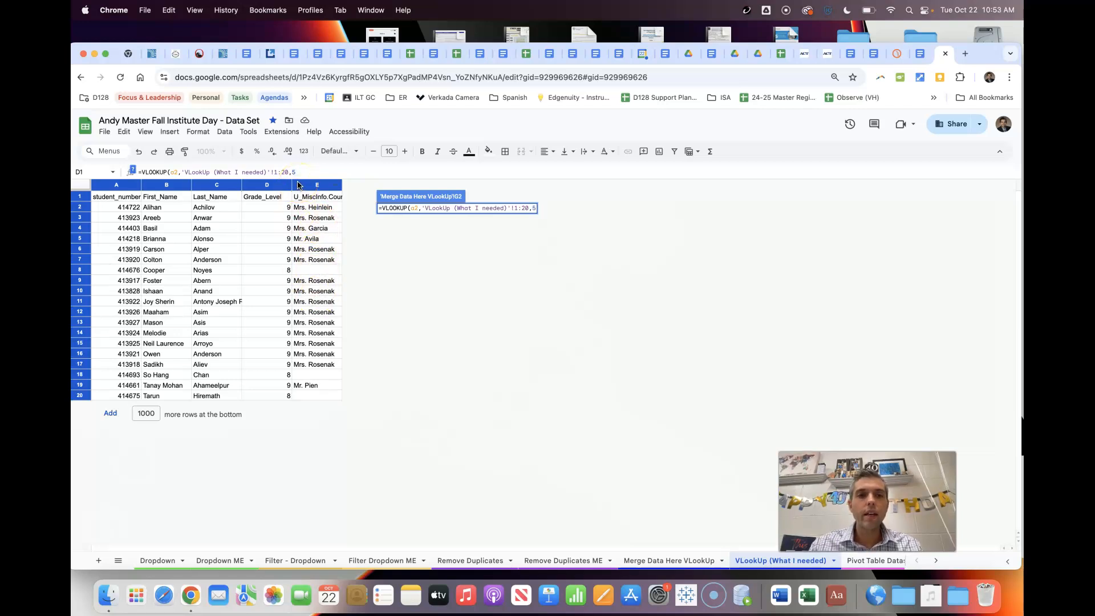
text(,)
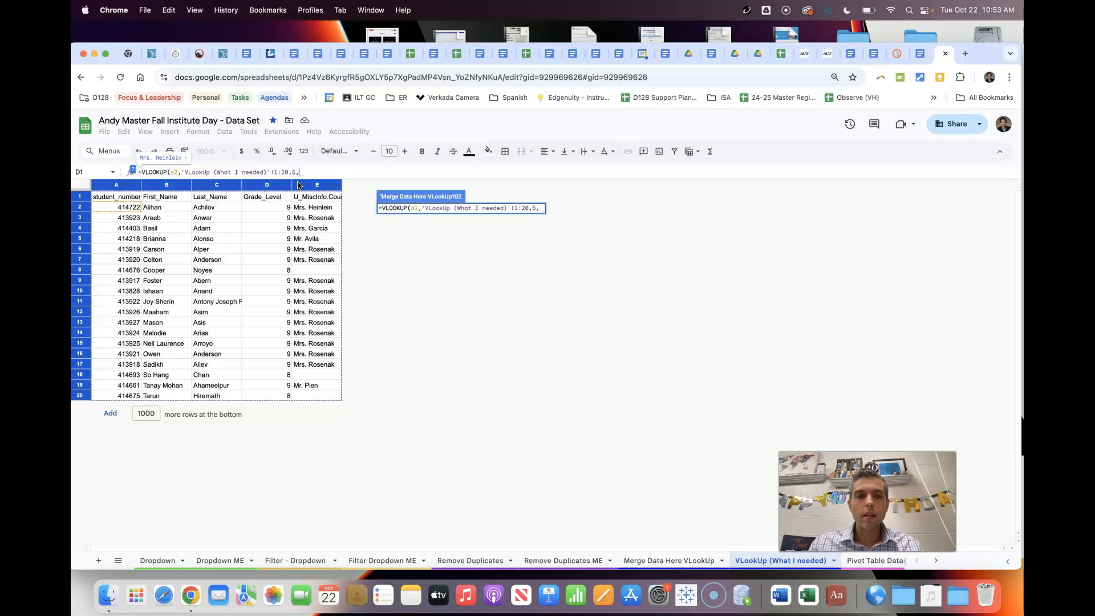
text(FALSE)
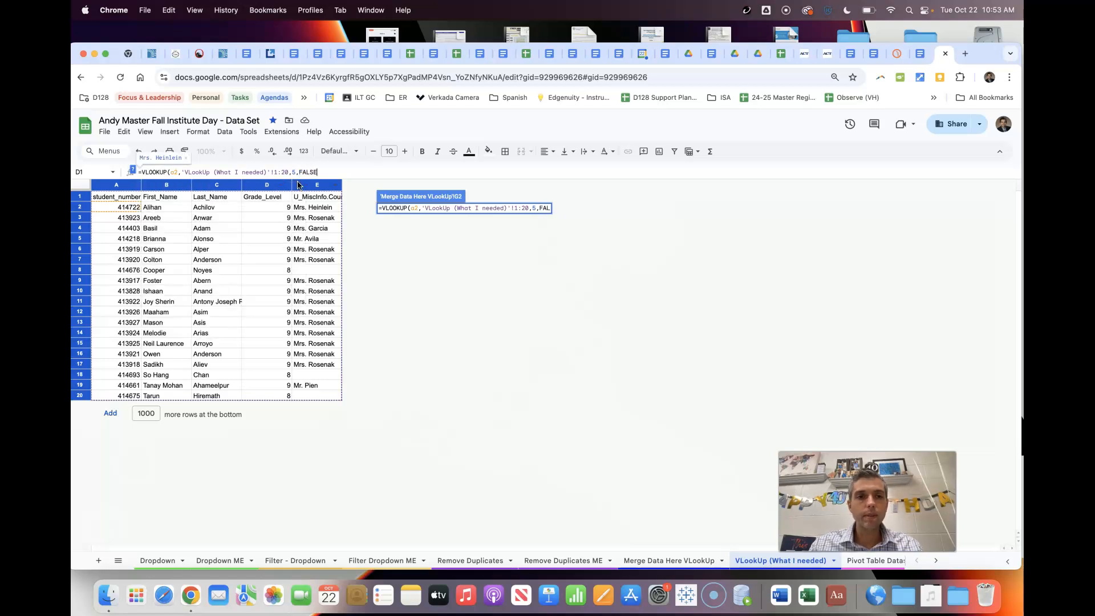
text())
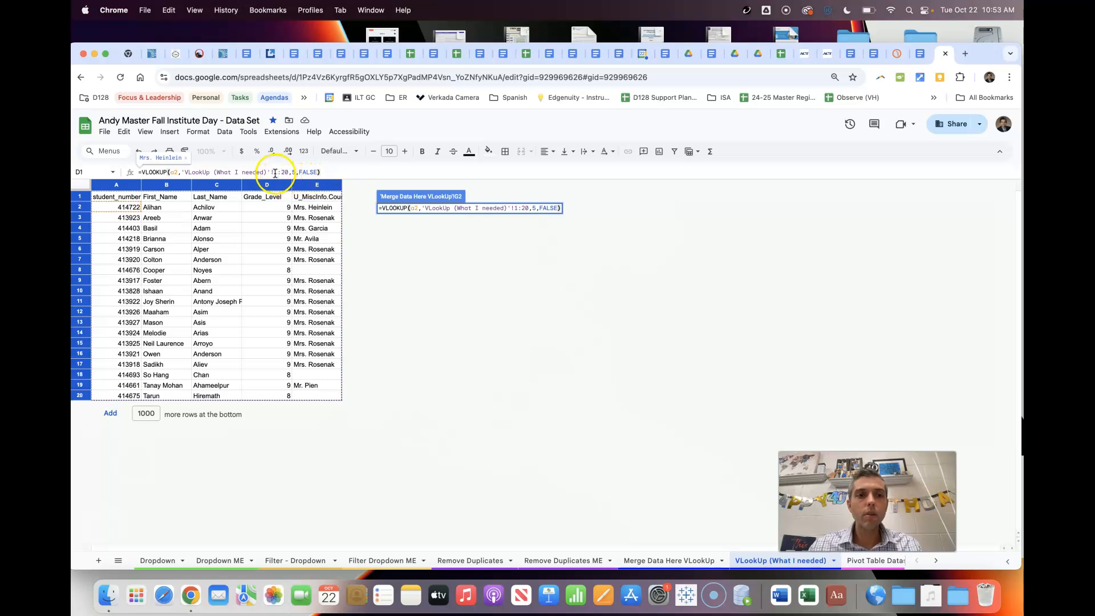
- Make the lookup range absolute as $1:$20 and commit the Counselor formula
click(275, 172)
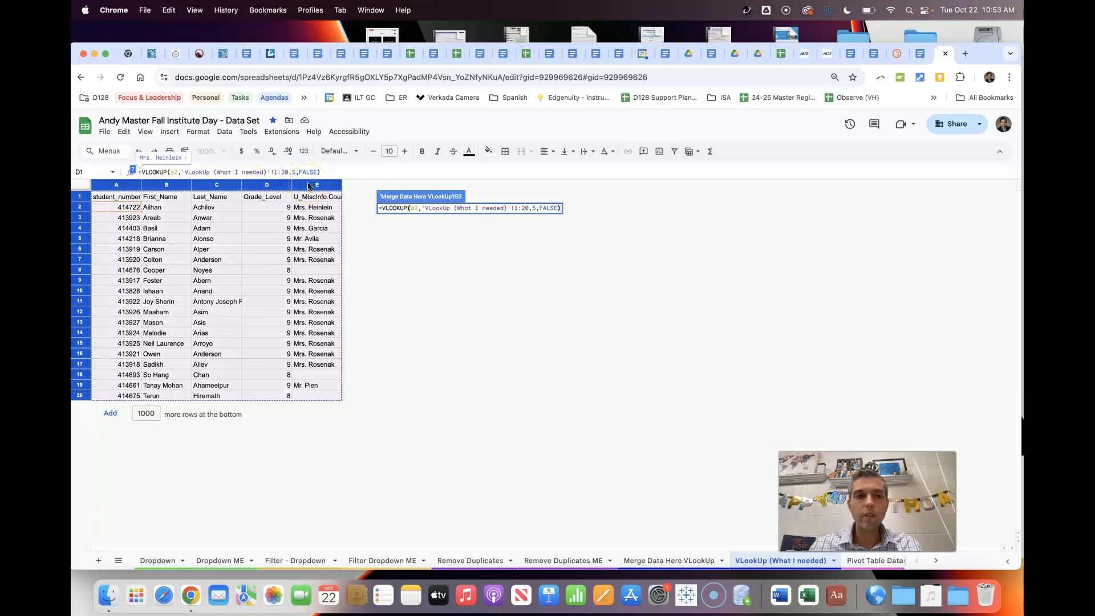
text($1:$)
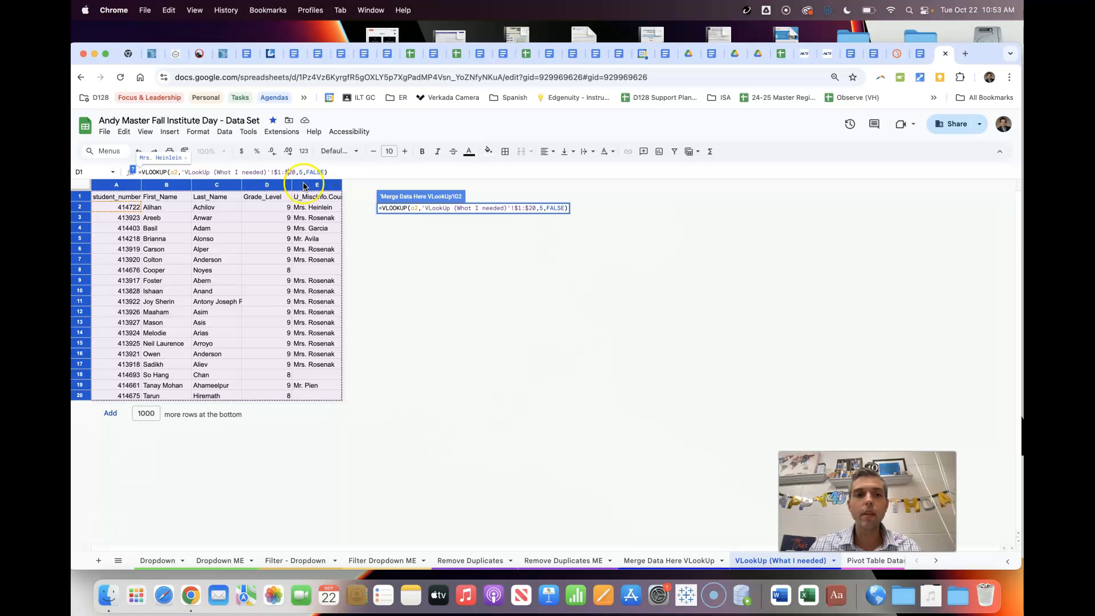
click(344, 172)
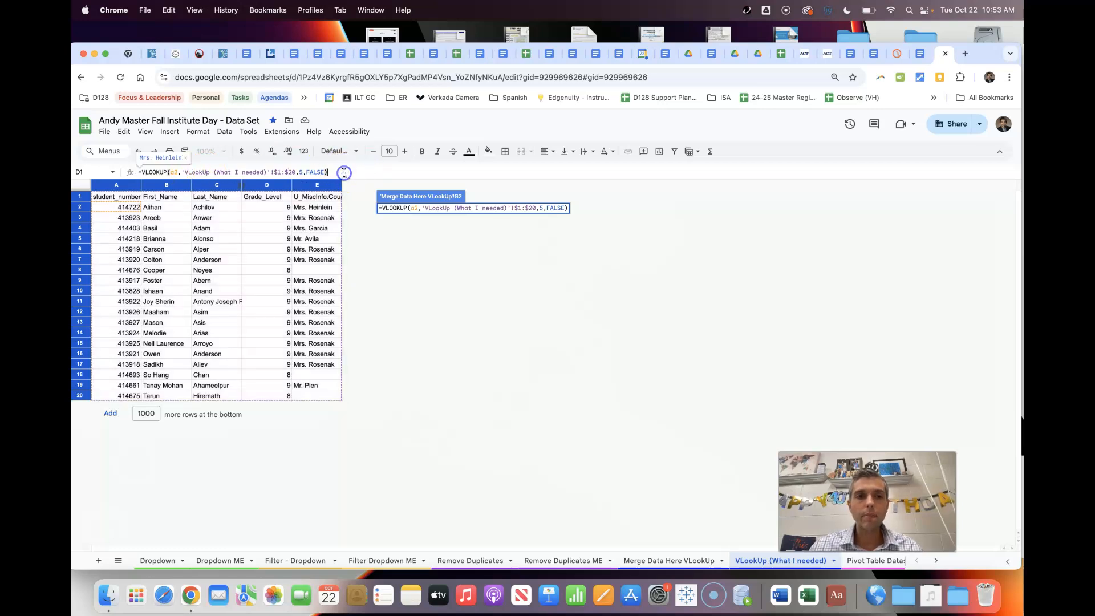
key(Return)
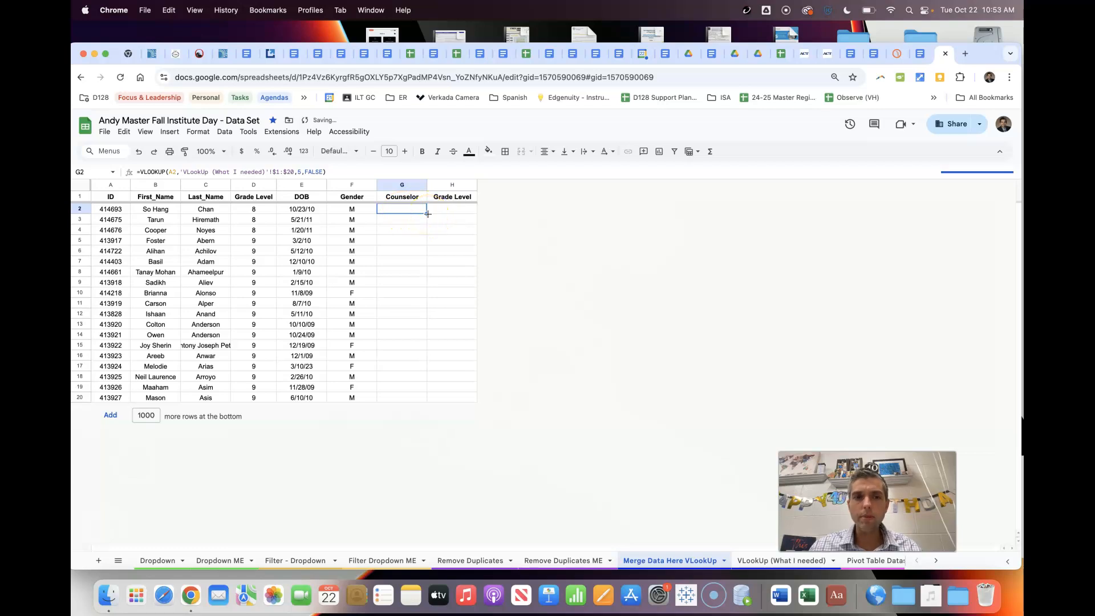
- Fill the Counselor lookup formula from G2 down through G20
drag(428, 214, 425, 397)
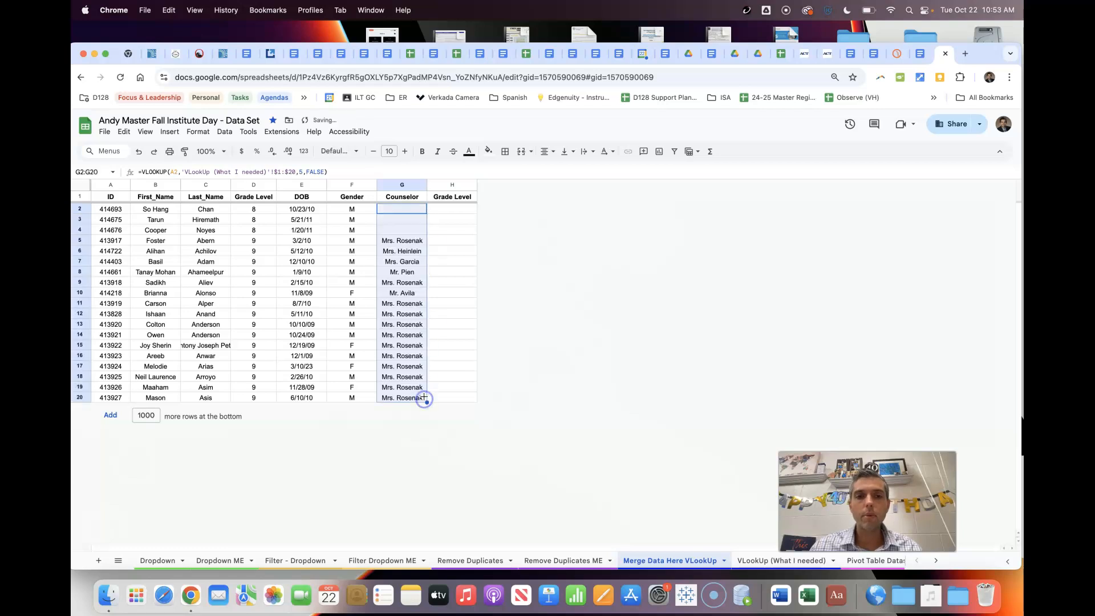
click(438, 308)
click(454, 209)
- Copy the Counselor lookup formula from G2 into H2 of the second Grade Level column
click(424, 210)
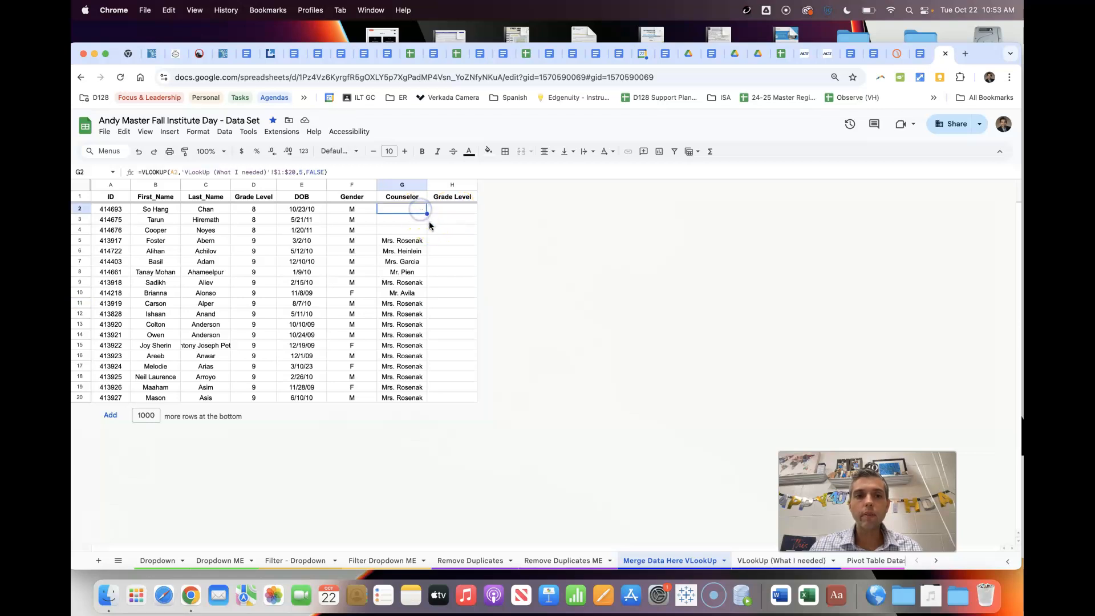
key(super+c)
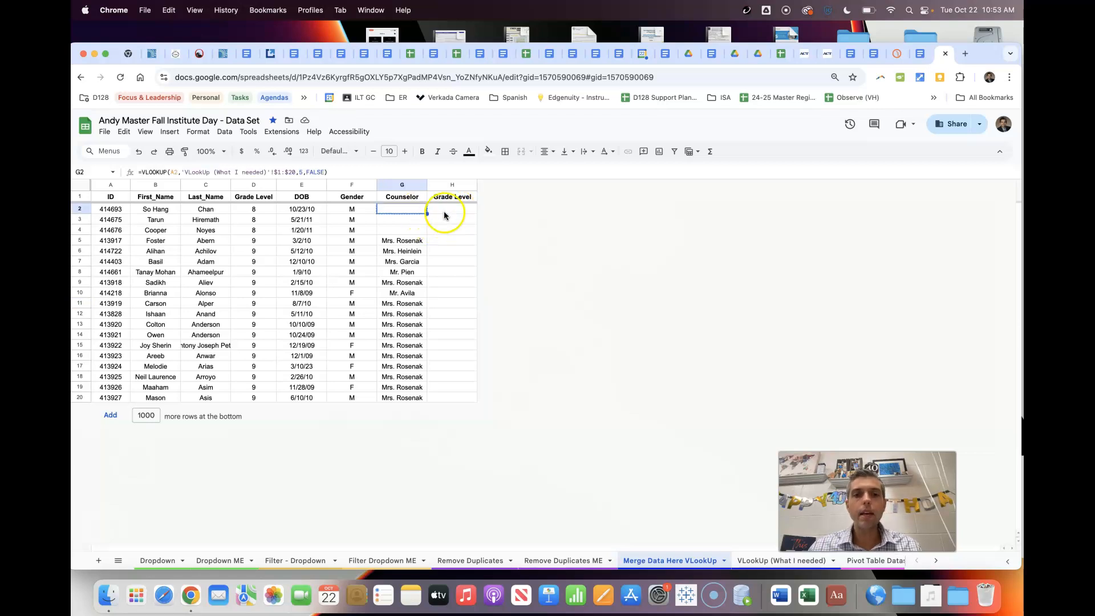
click(447, 209)
key(super+v)
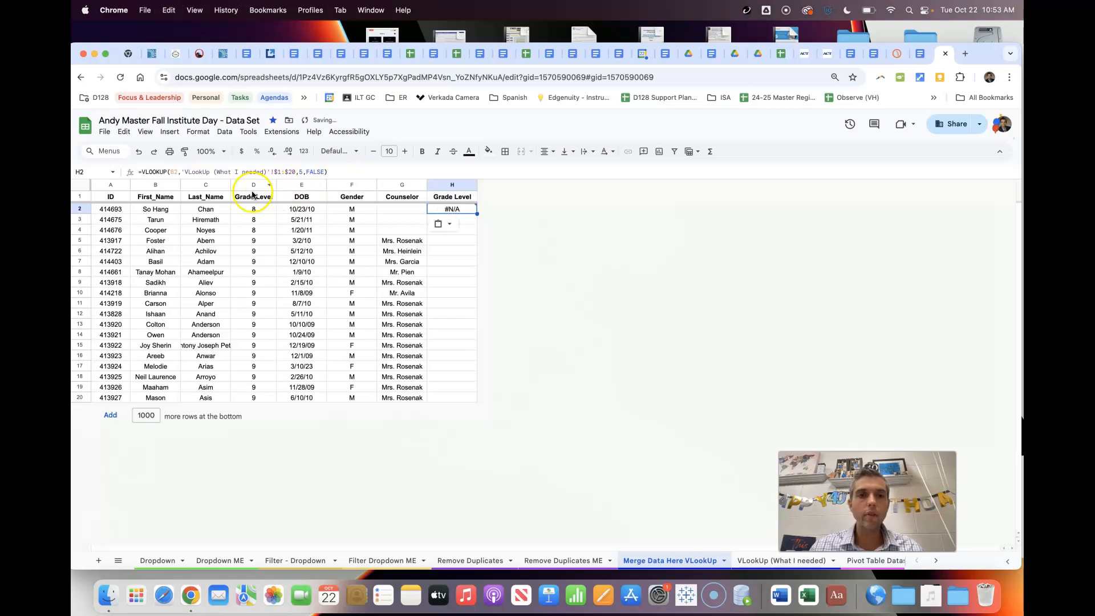
- Change the lookup key in the H2 Grade Level formula from the first name cell to the student ID in A2
click(461, 257)
click(459, 210)
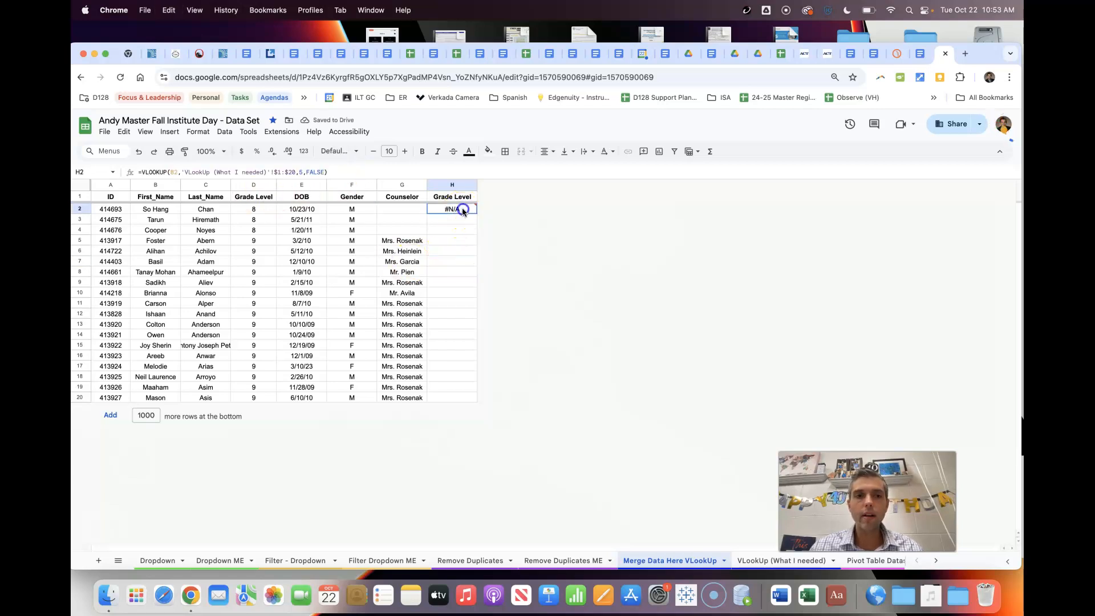
click(174, 172)
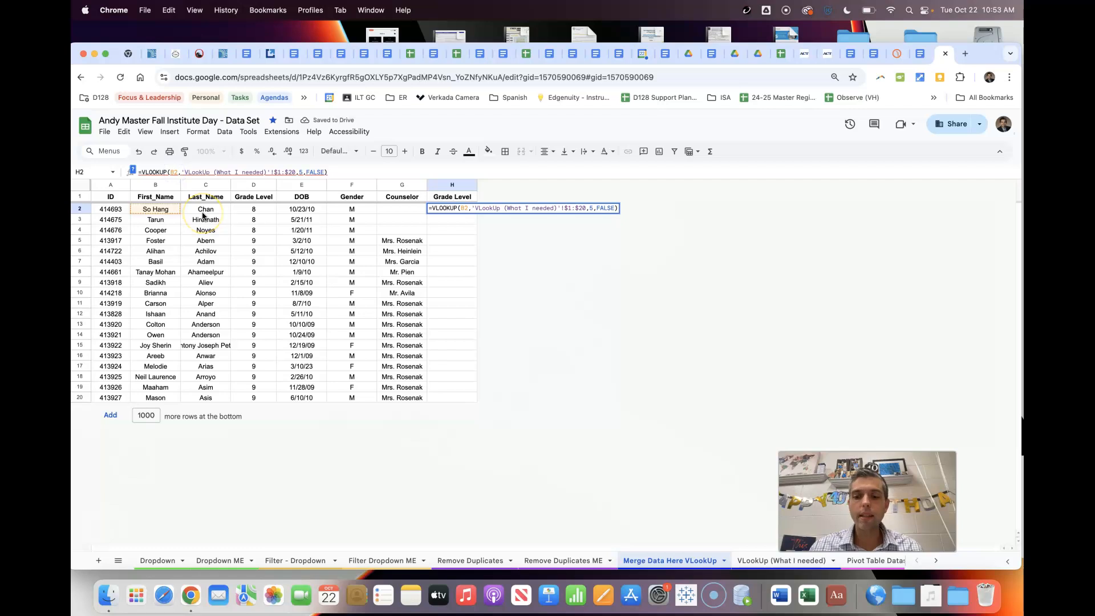
key(BackSpace)
text(A)
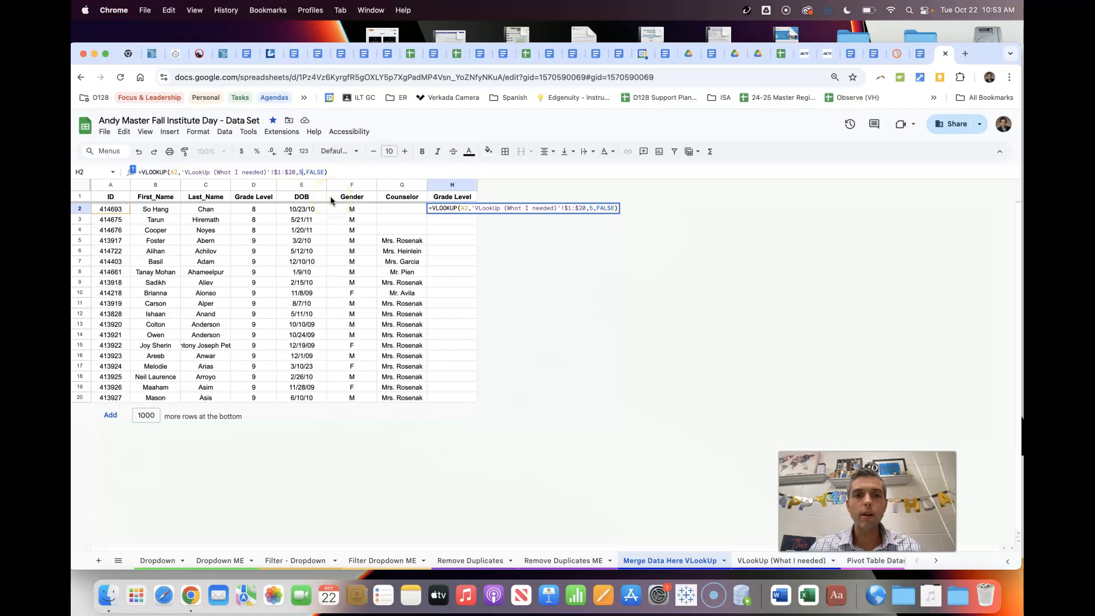
- Set the H2 lookup's column index to 4, commit it, and fill the formula down through H20
key(BackSpace)
text(4)
key(Return)
click(447, 210)
drag(471, 371, 534, 395)
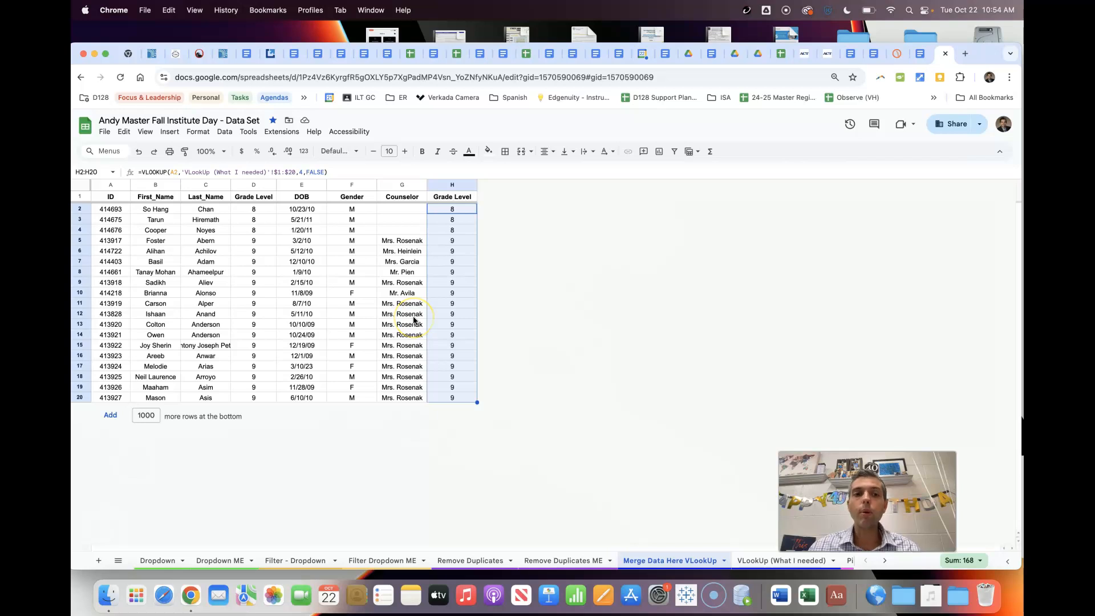
- Examine the merged Counselor and Grade Level columns and the lookup formulas behind their cells
click(352, 282)
click(308, 252)
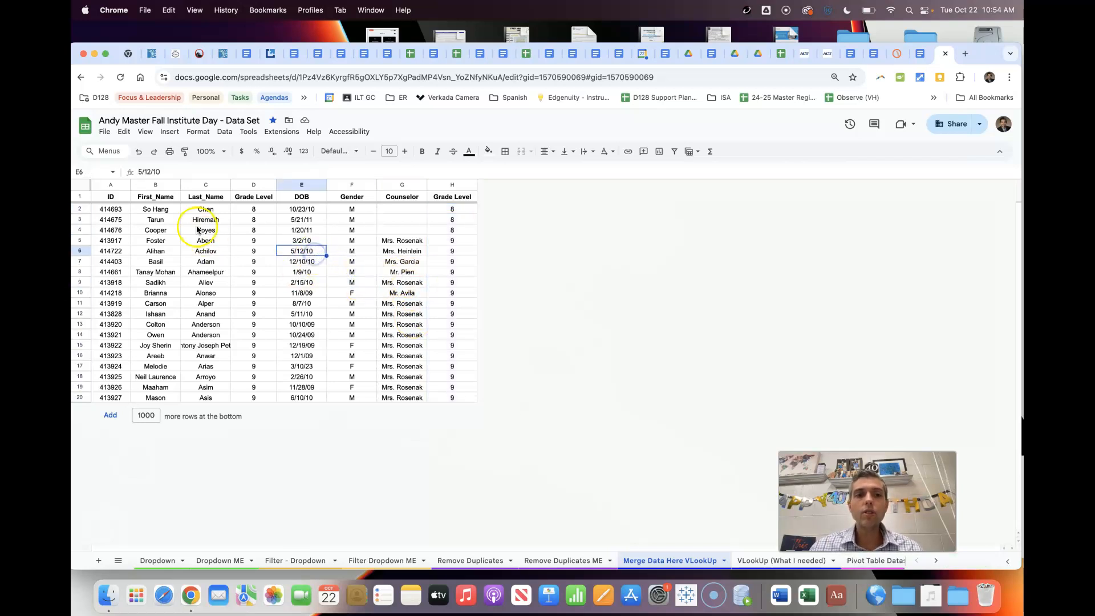
click(403, 240)
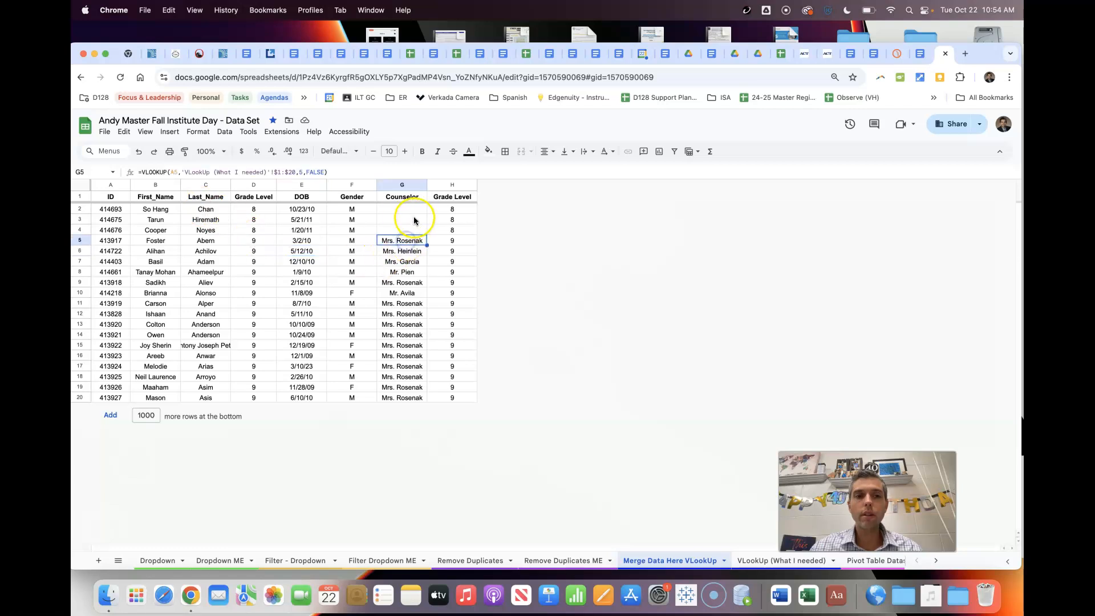
drag(405, 186, 450, 186)
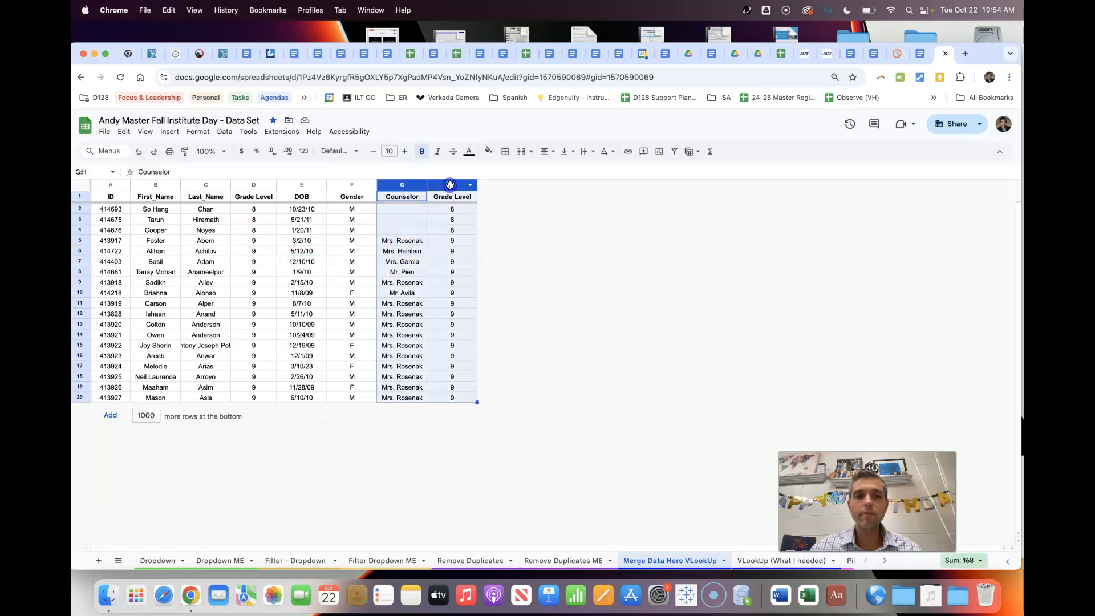
click(418, 261)
click(412, 314)
click(455, 314)
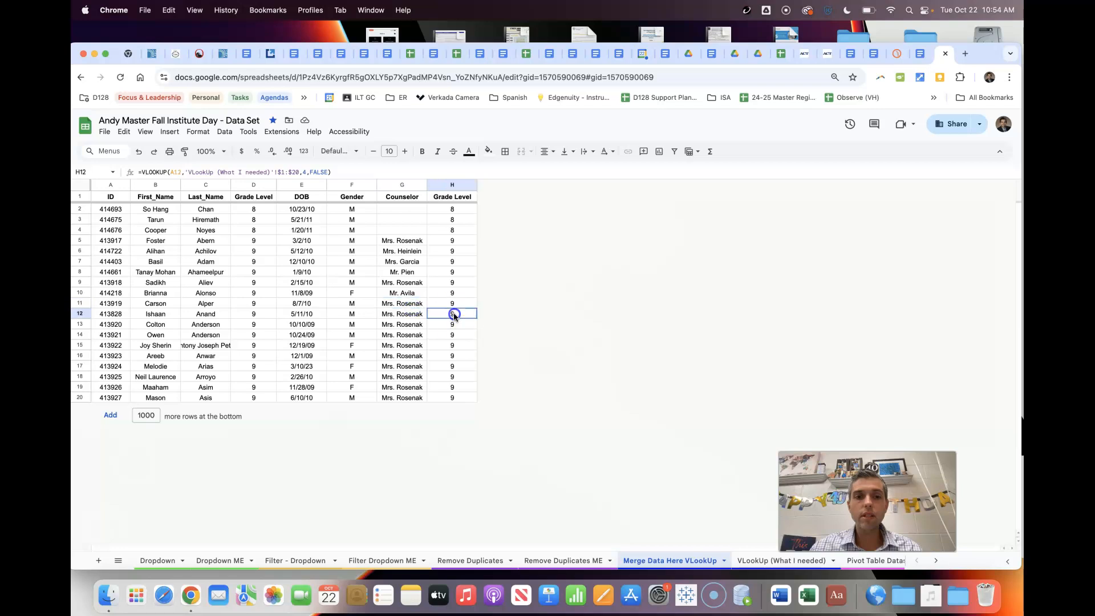
click(401, 292)
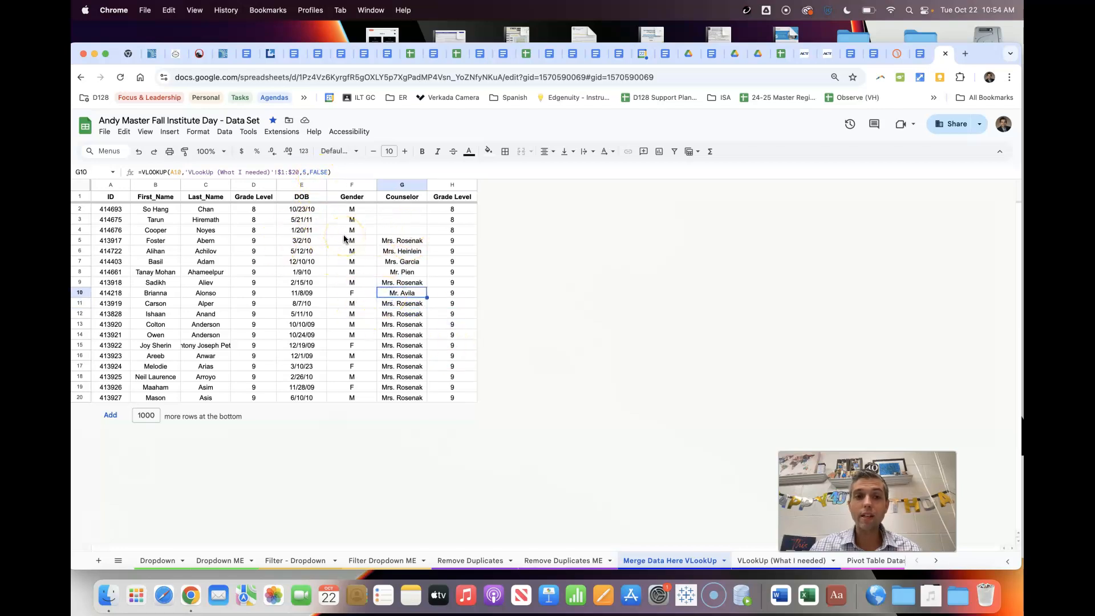
click(400, 201)
drag(400, 201, 462, 397)
right_click(462, 398)
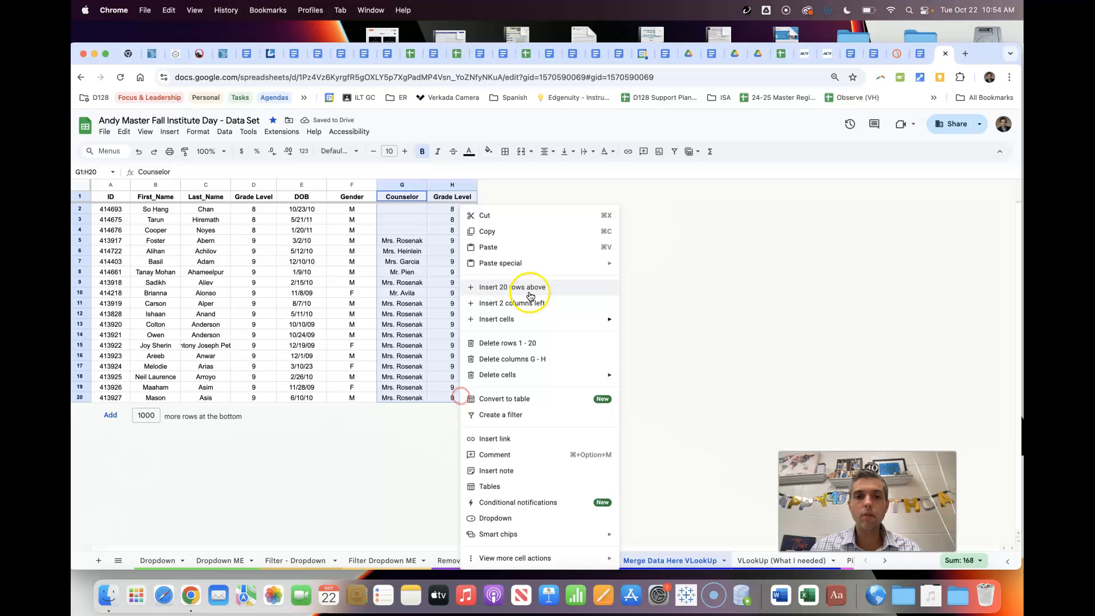
click(533, 235)
click(462, 209)
right_click(462, 209)
mouse_move(507, 244)
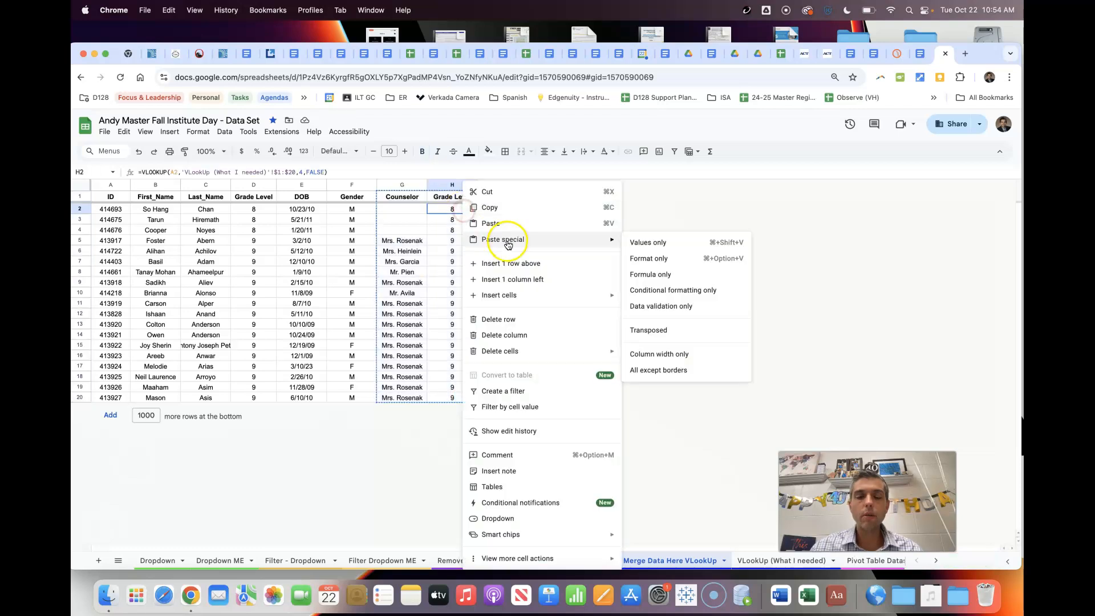
click(648, 242)
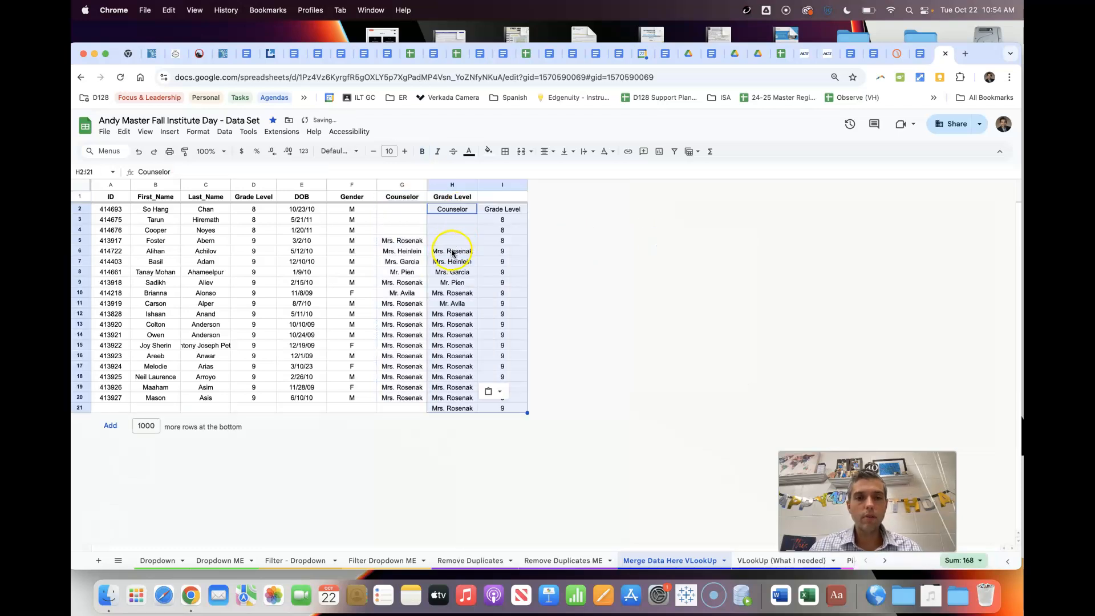
key(super+z)
- Replace the formulas in G1:H20 with static data by copying the range and pasting values only in place
drag(403, 196, 458, 400)
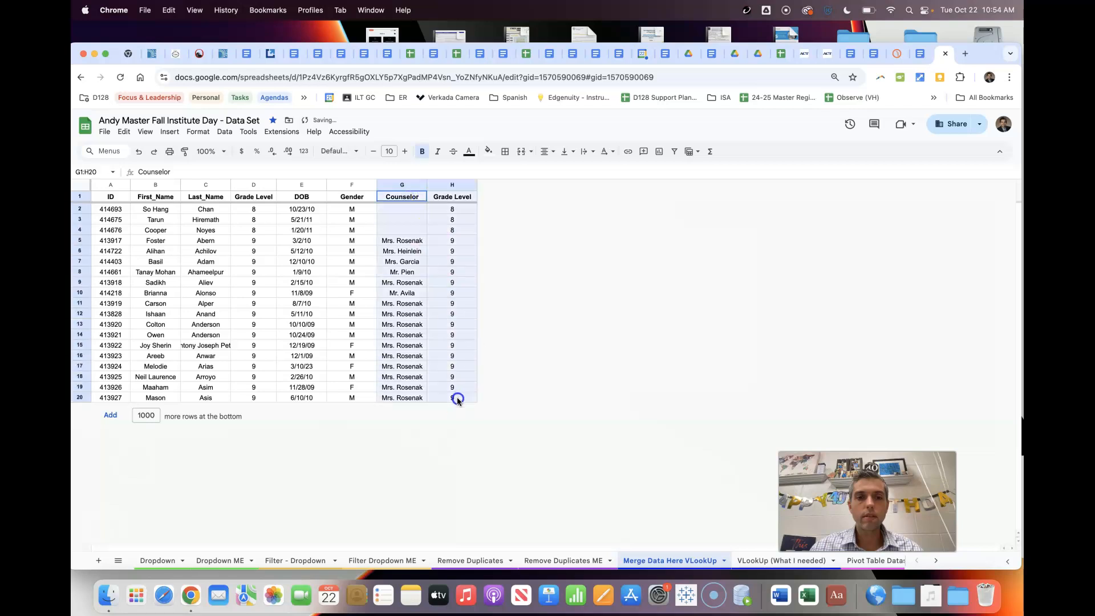
right_click(457, 399)
click(484, 226)
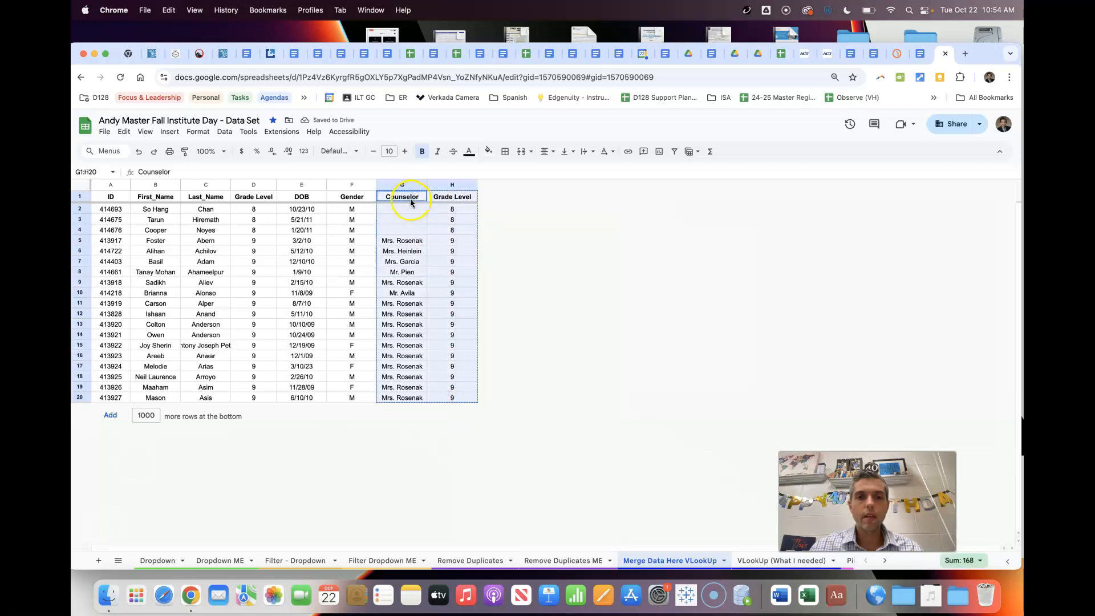
right_click(411, 201)
mouse_move(476, 249)
click(612, 261)
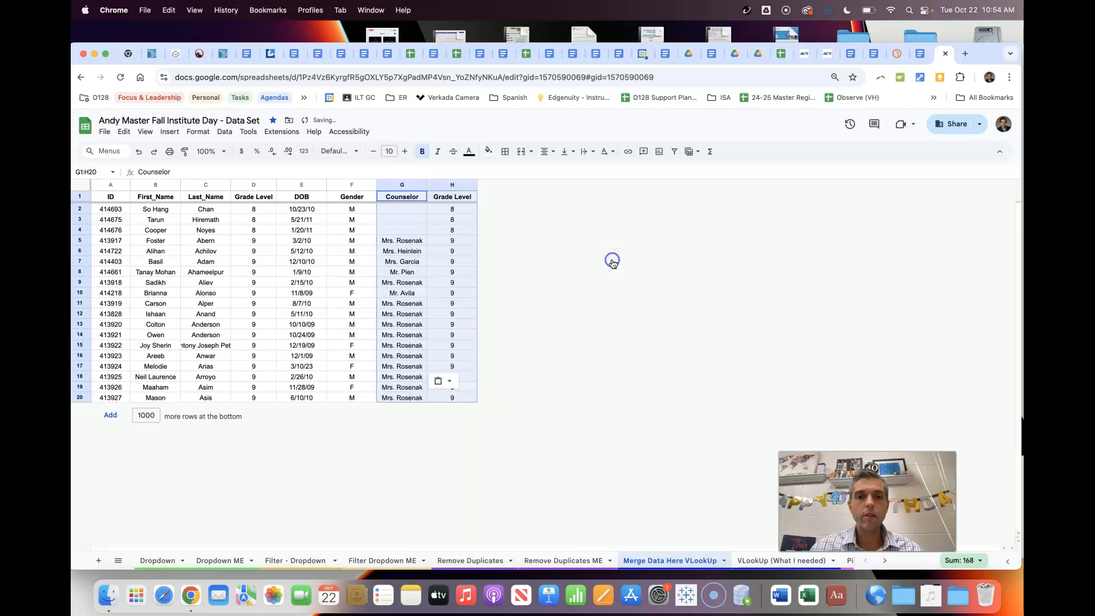
- Check cell by cell whether the Counselor and Grade Level columns hold plain values instead of formulas
click(440, 239)
click(423, 242)
key(Down)
key(Down)
key(Down)
key(Down)
key(Down)
key(Down)
key(Down)
key(Down)
key(Right)
key(Down)
key(Left)
key(Left)
key(Right)
key(Right)
key(Up)
key(Up)
key(Left)
key(Up)
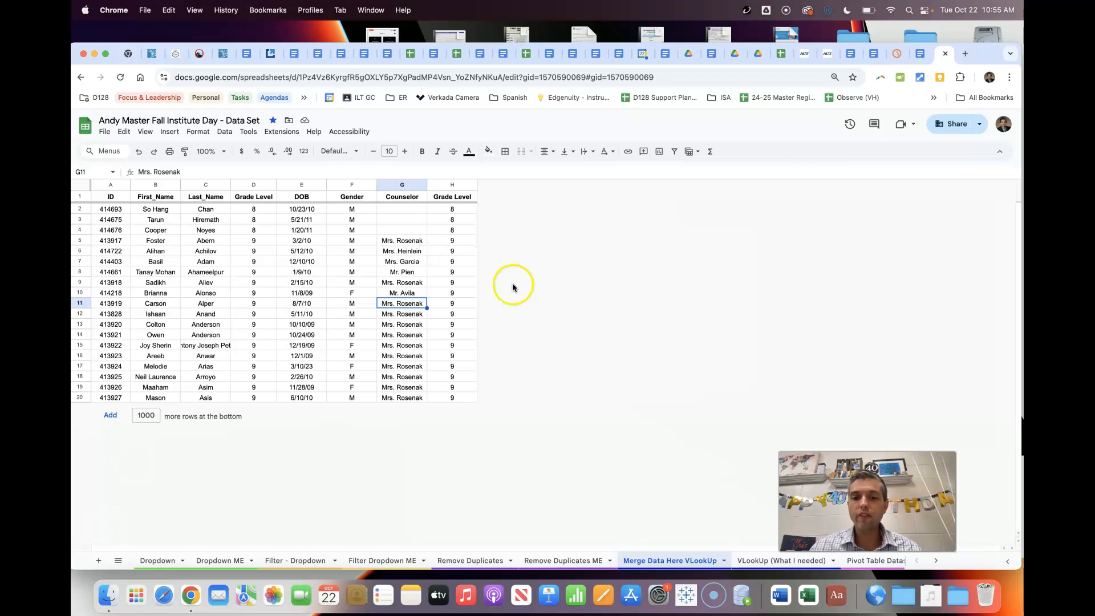
- Switch to the Spreadsheet Magic - Fall Institute Day document and read its Vlookup Formula instructions
click(921, 57)
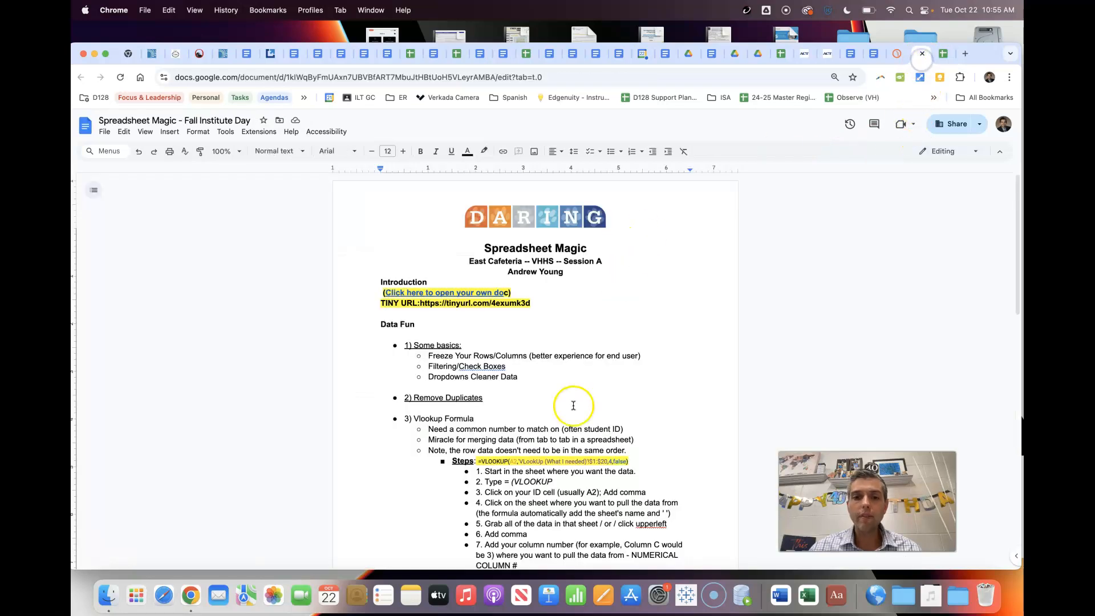
scroll(570, 420, down, 2)
click(541, 402)
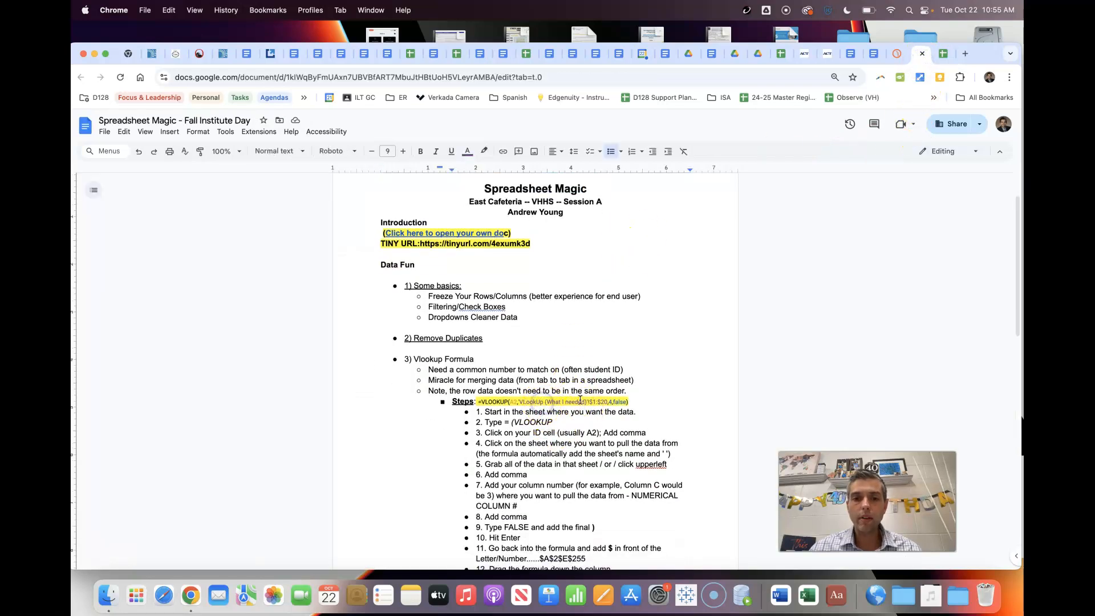
scroll(593, 417, down, 1)
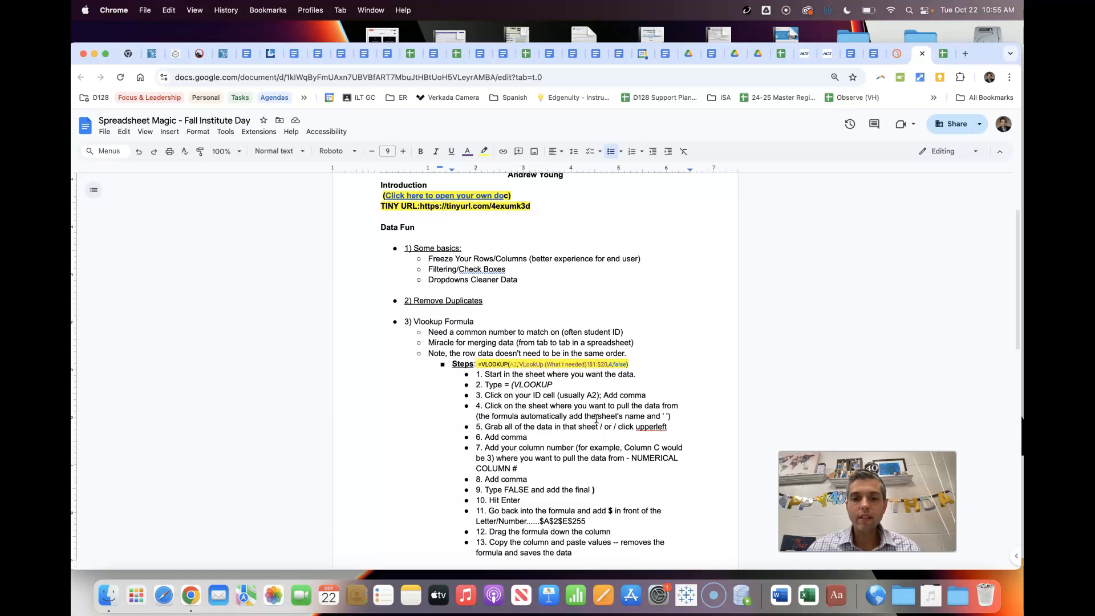
scroll(599, 491, down, 1)
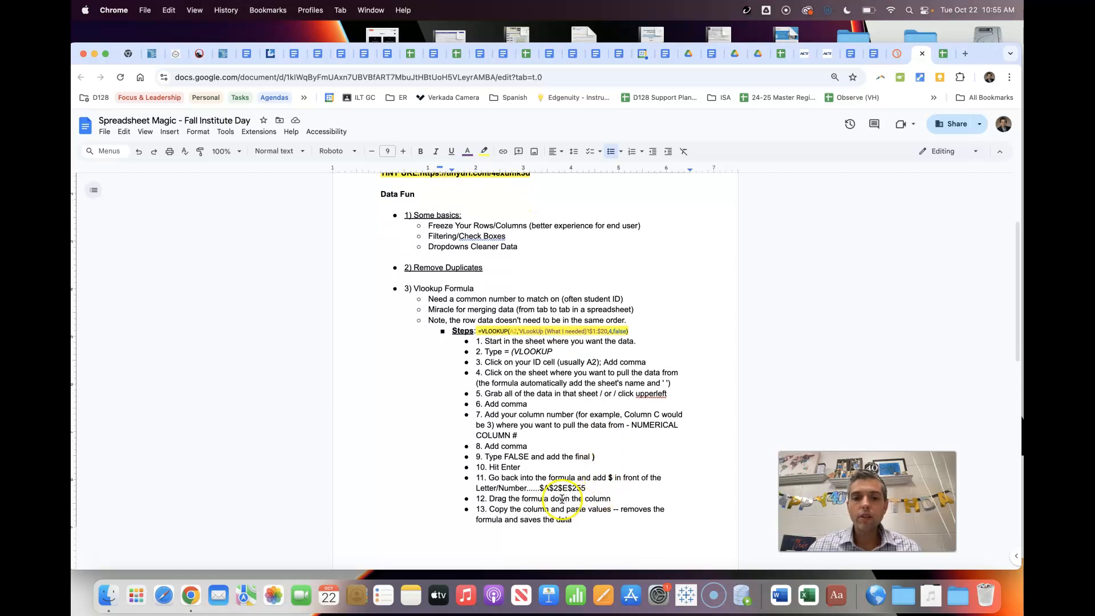
- Examine instruction 11 on adding $ before the range's letters and numbers, including the $A$2$E$255 example
click(485, 479)
click(552, 478)
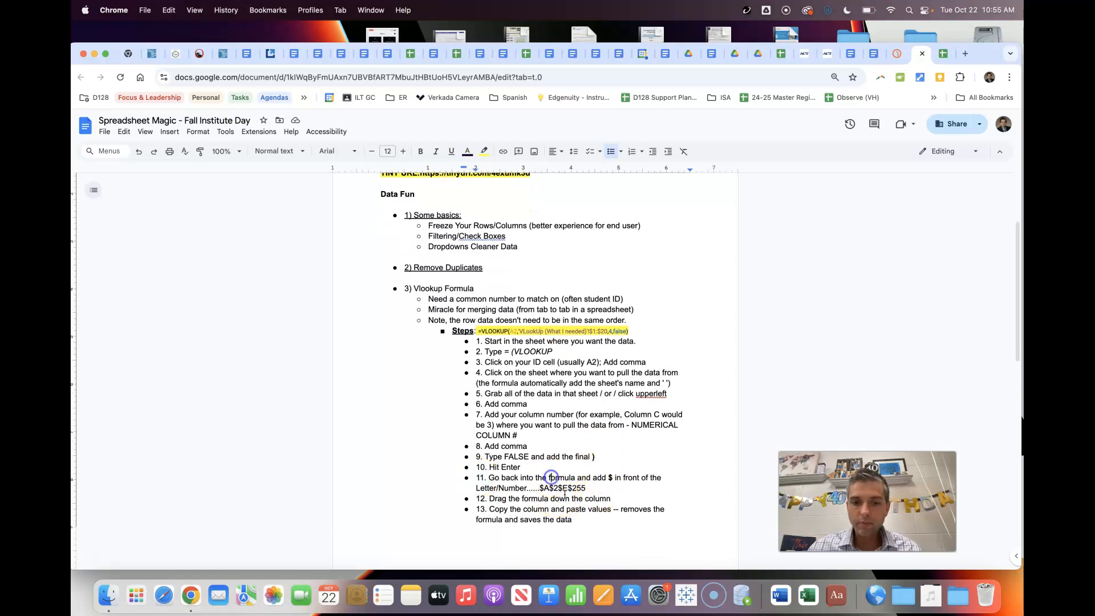
click(551, 490)
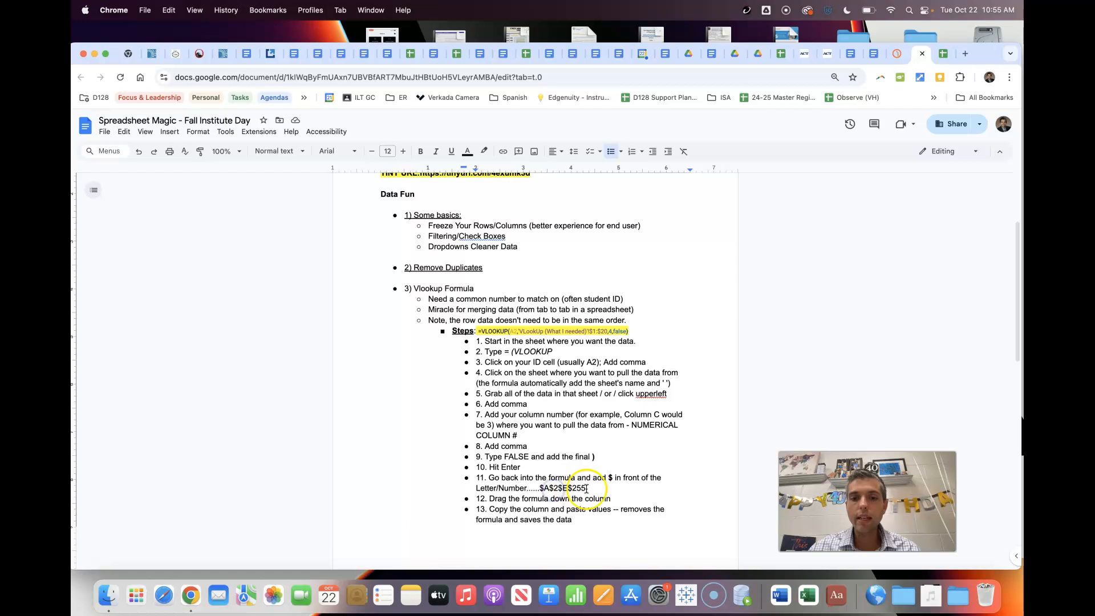
click(539, 490)
click(553, 489)
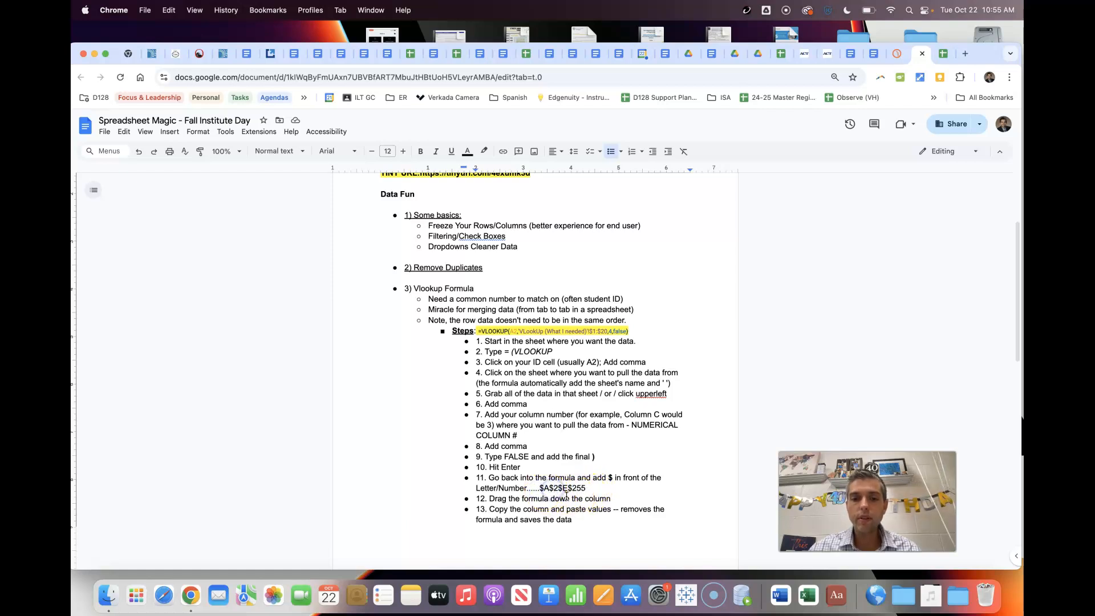
click(565, 490)
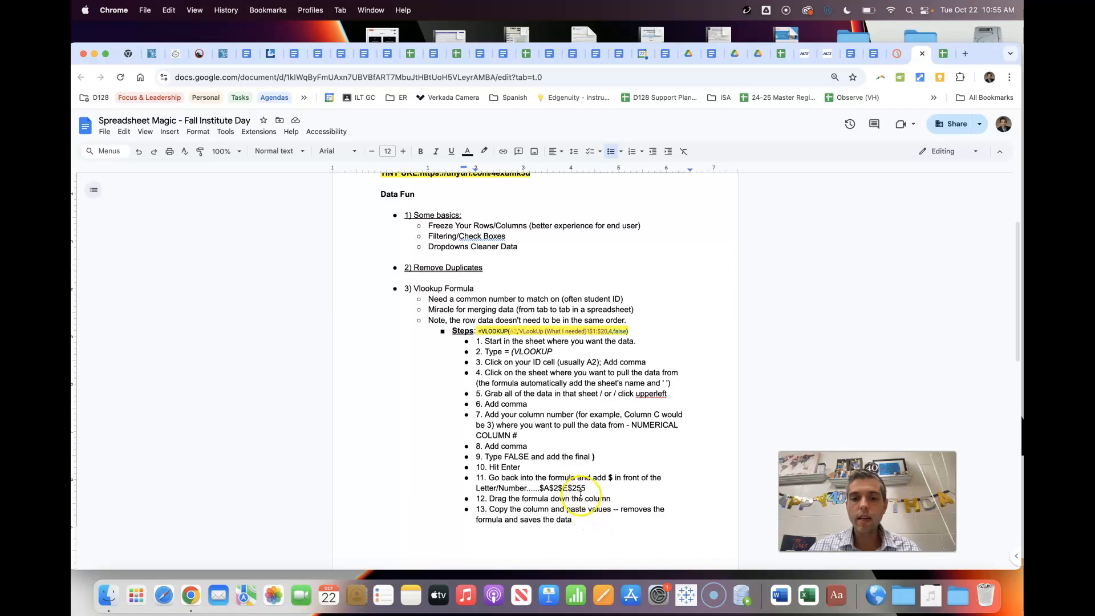
drag(572, 490, 589, 488)
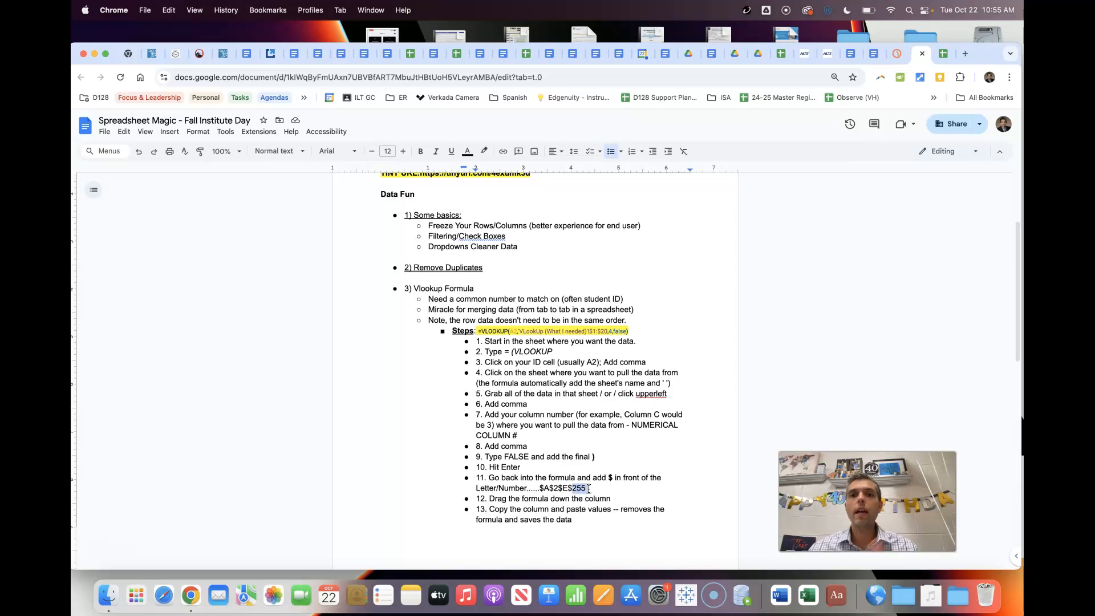
click(581, 436)
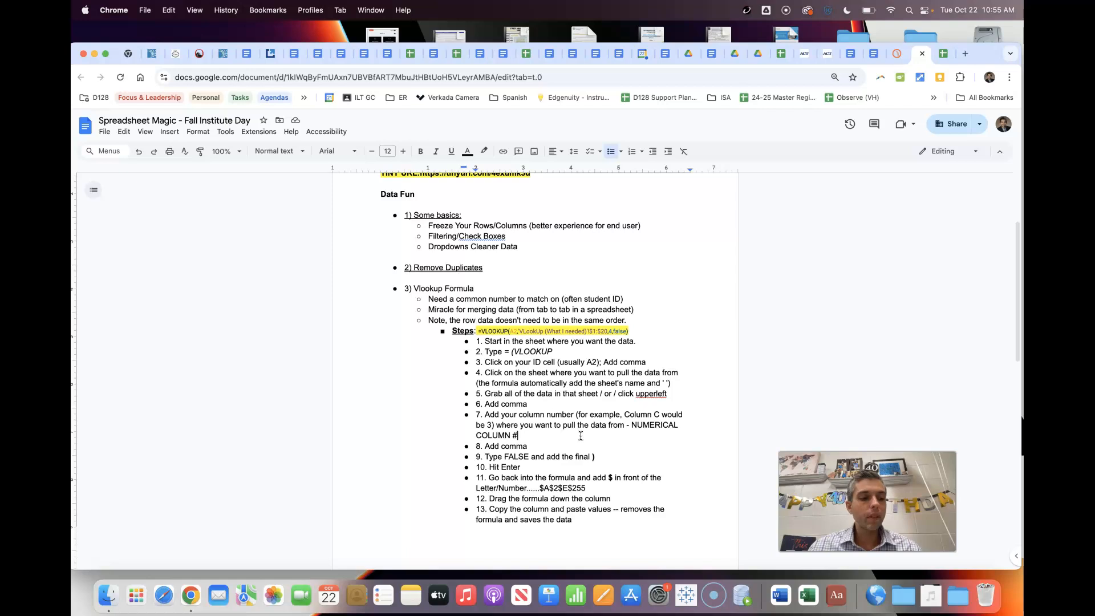